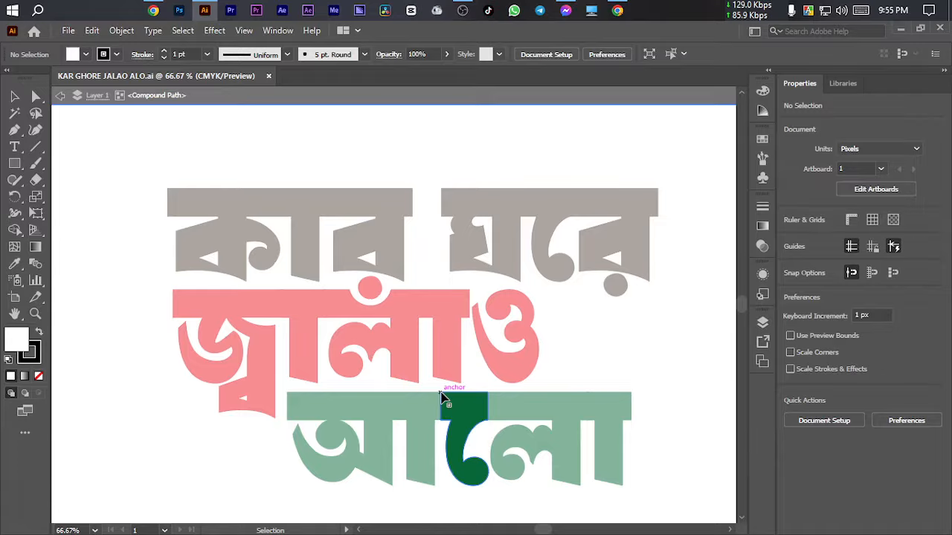
Exit isolation mode and move the finished three-line Bangla lettering off the artboard onto the empty canvas beside it.
double_click(638, 359)
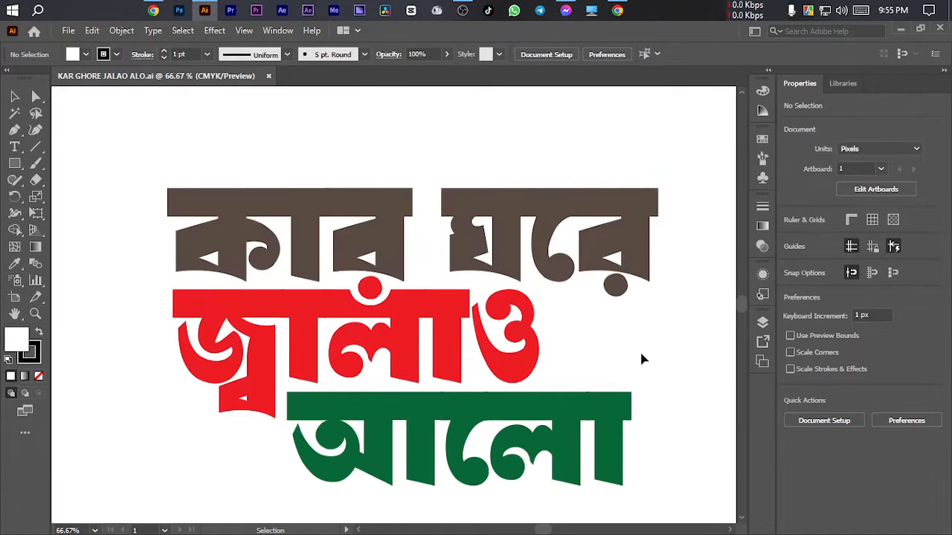
key(h)
drag(639, 350, 527, 339)
scroll(382, 329, down, 3)
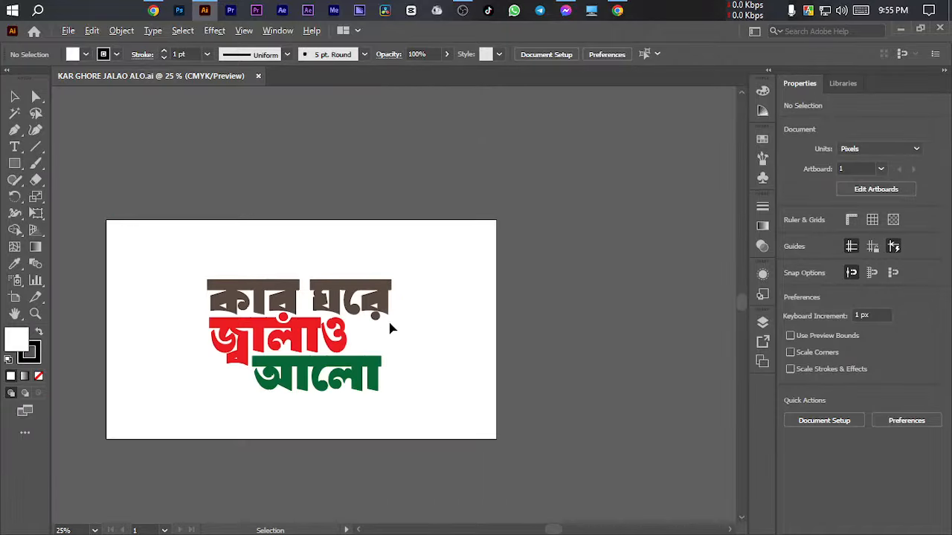
drag(421, 362, 518, 331)
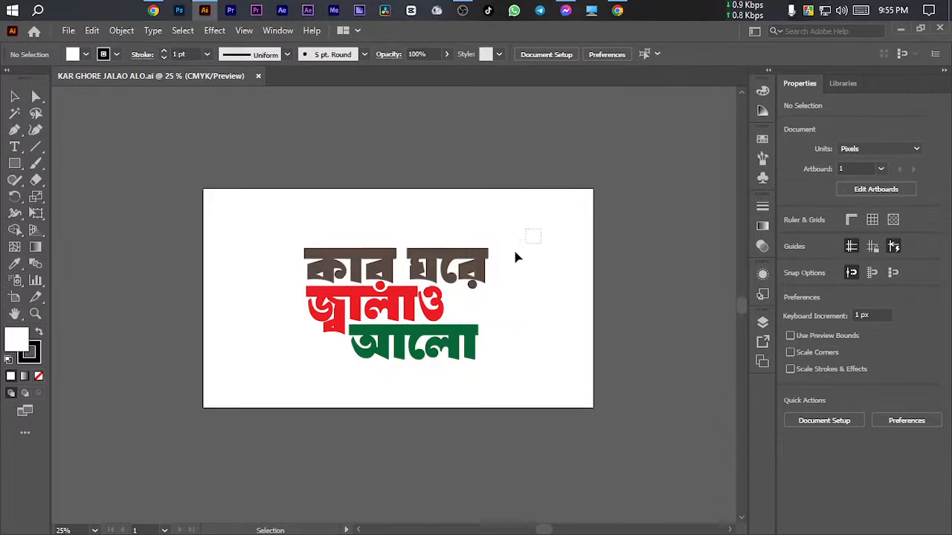
drag(267, 401, 127, 321)
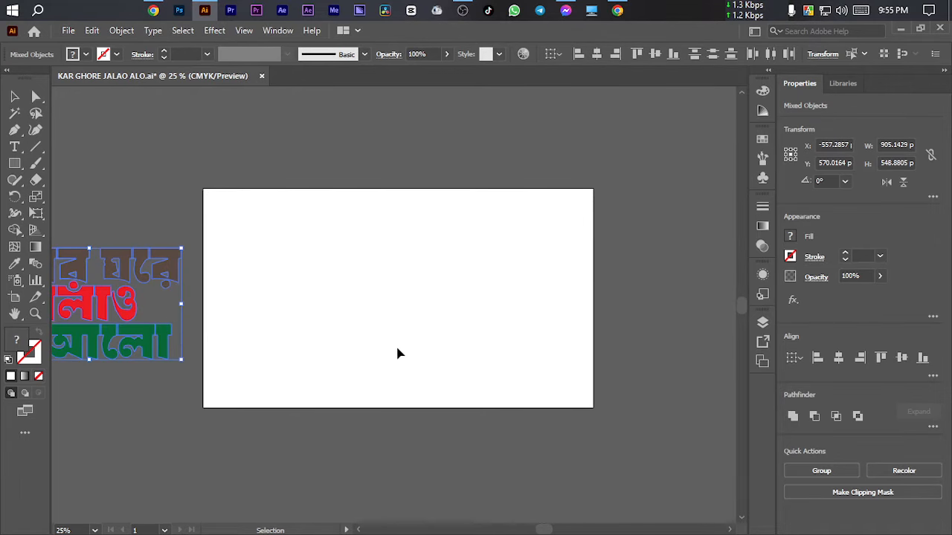
click(401, 364)
key(space)
drag(379, 342, 464, 351)
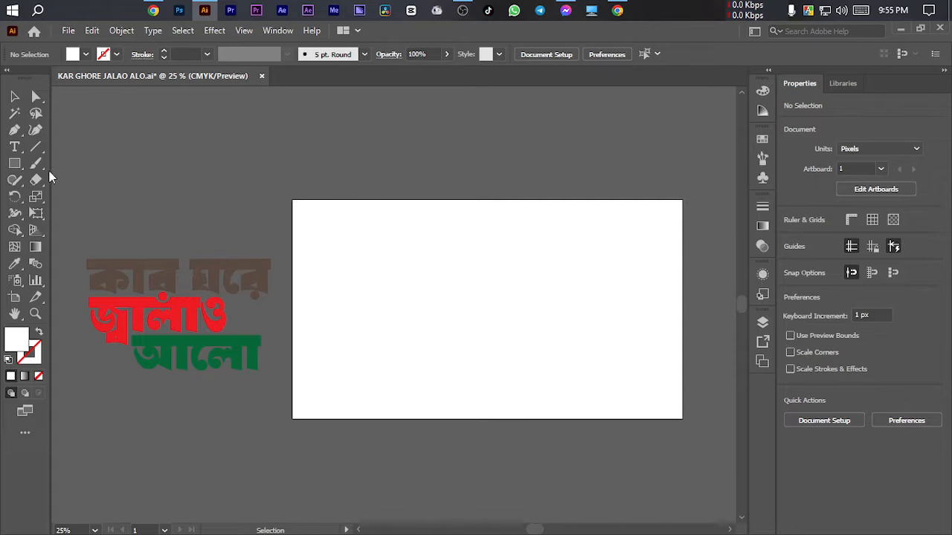
Place a new point text on the artboard and scale its placeholder up to about 131.68 pt.
click(14, 147)
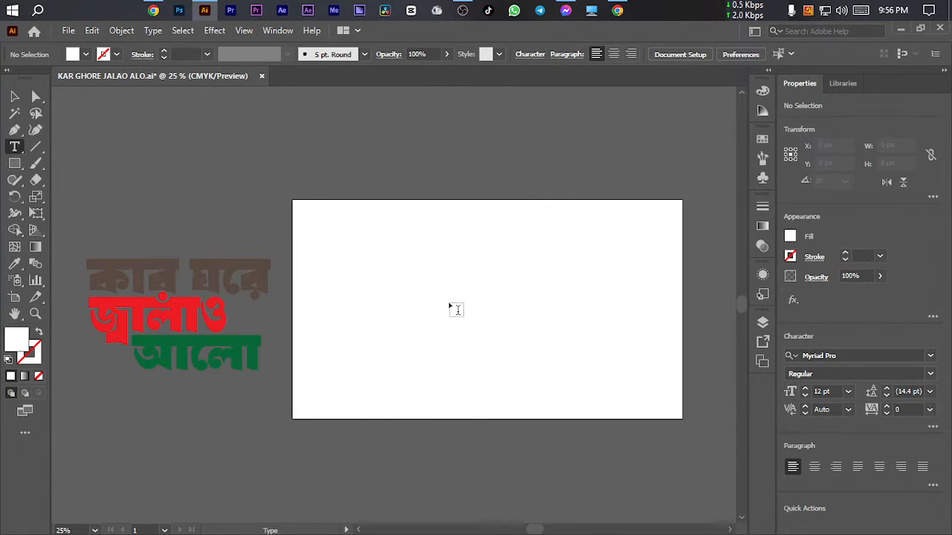
click(450, 306)
click(14, 96)
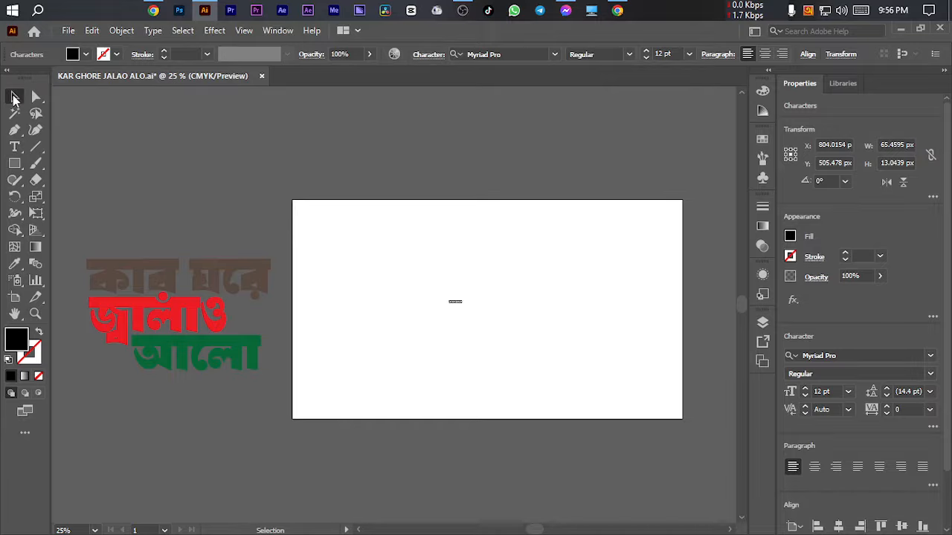
drag(466, 311, 538, 335)
Replace the placeholder text with "কার ঘরে জালাও আলো" and move the line fully inside the artboard.
key(t)
click(539, 315)
key(ctrl+a)
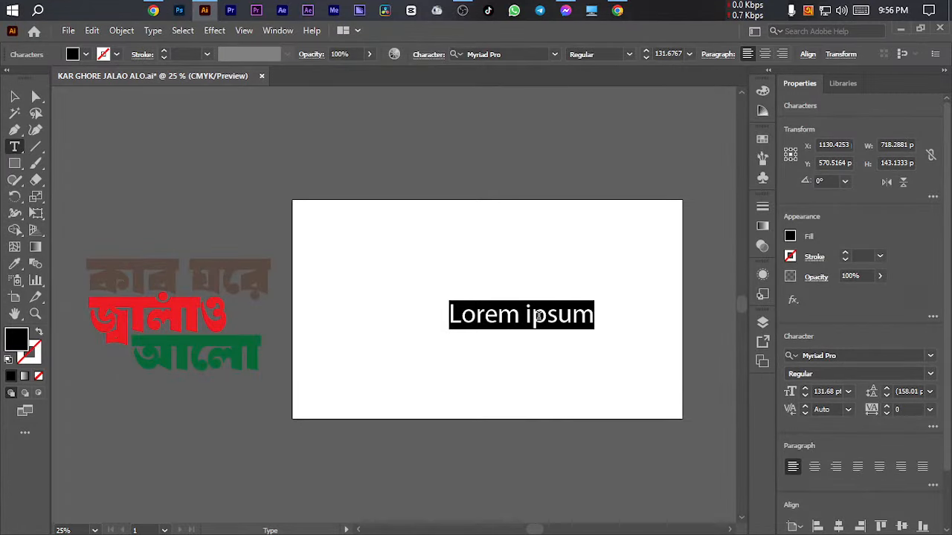
text(k)
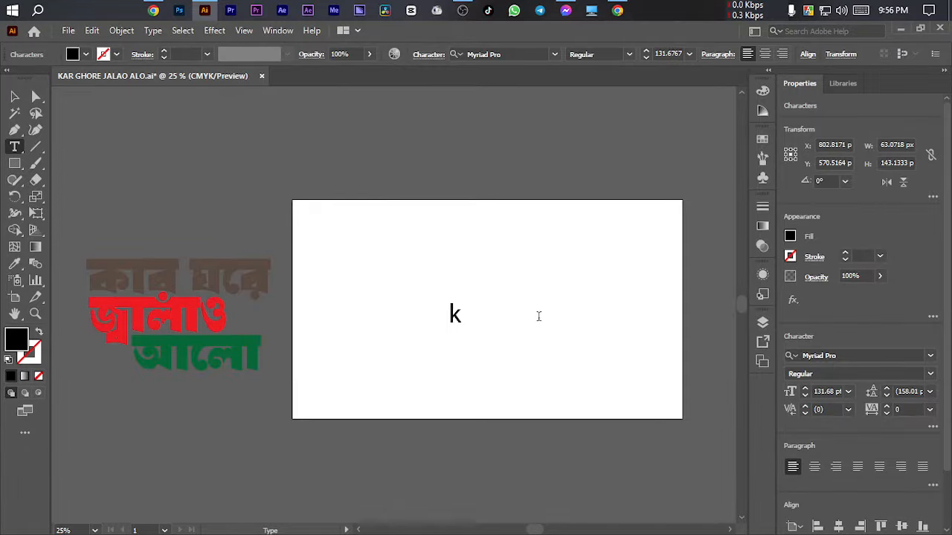
text(kar )
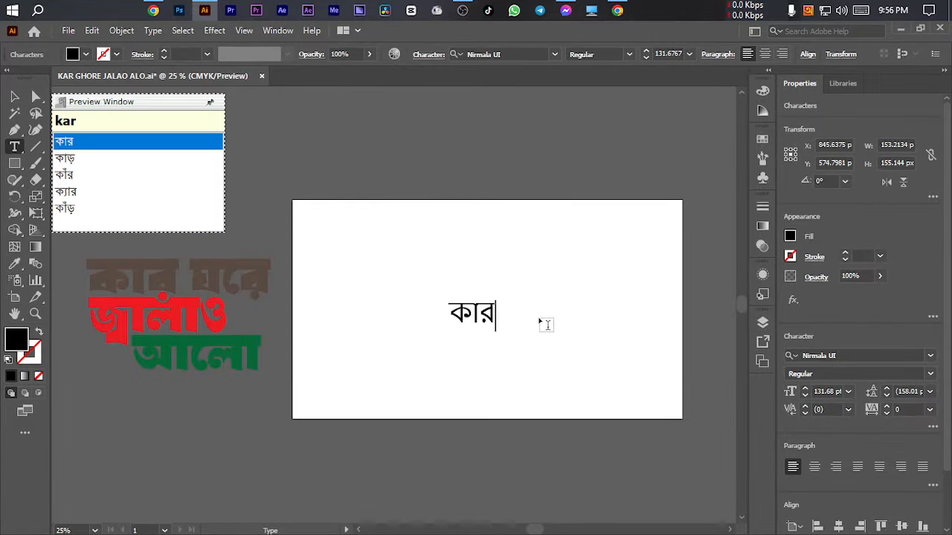
text(ghore )
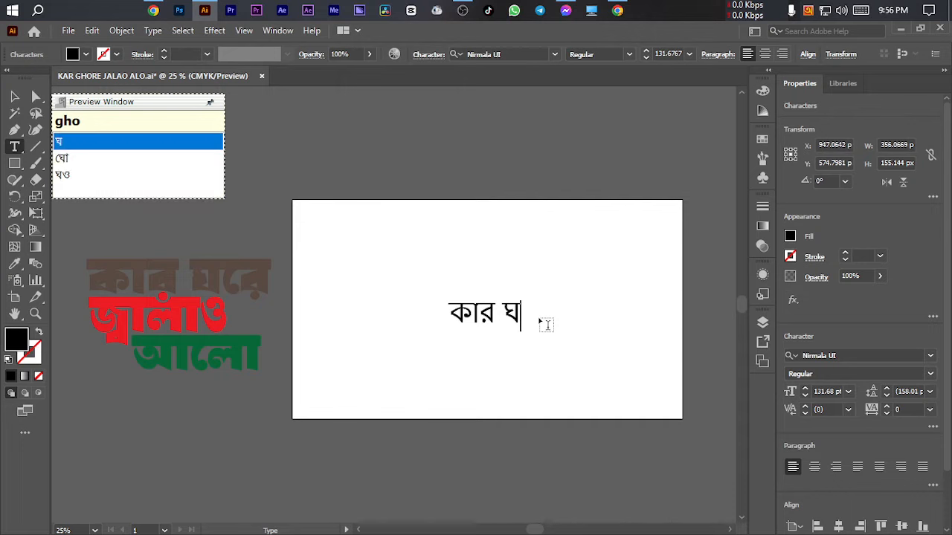
text(jalaw)
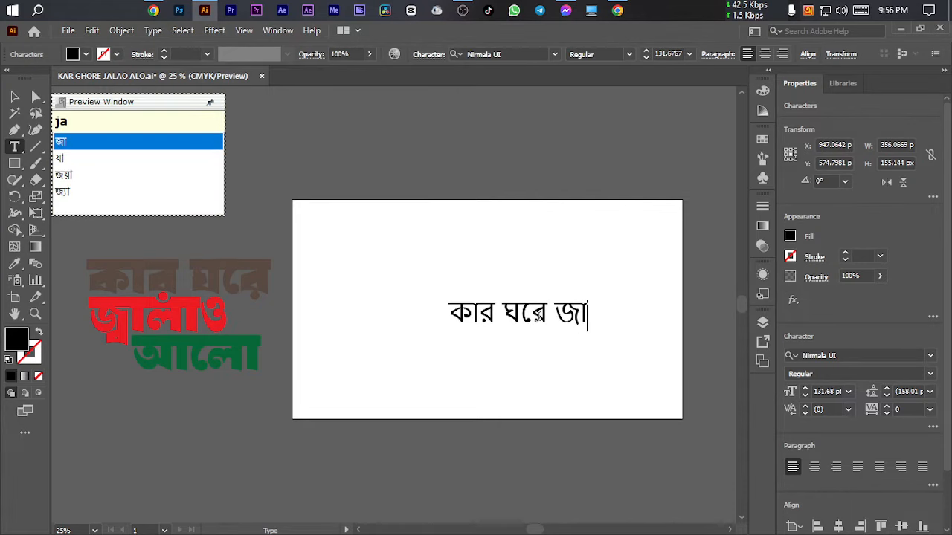
text( alO)
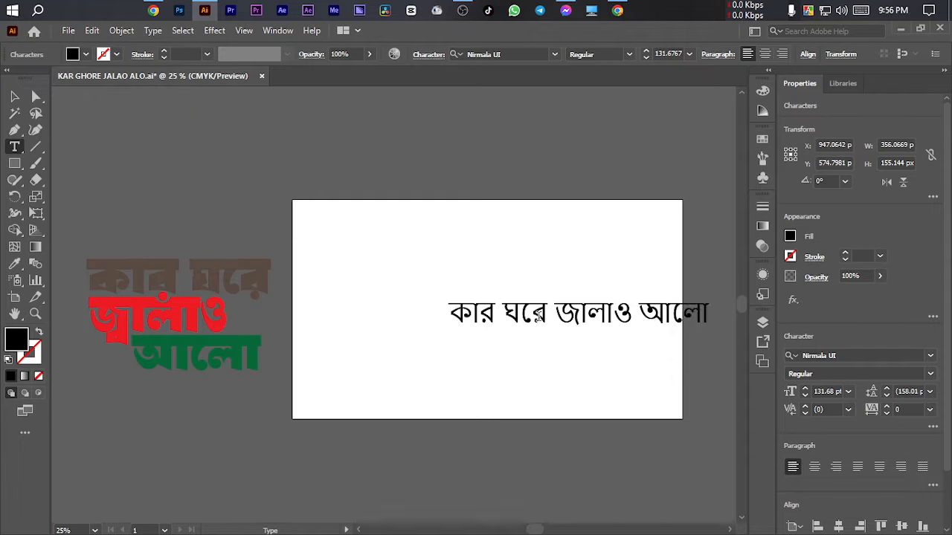
click(13, 99)
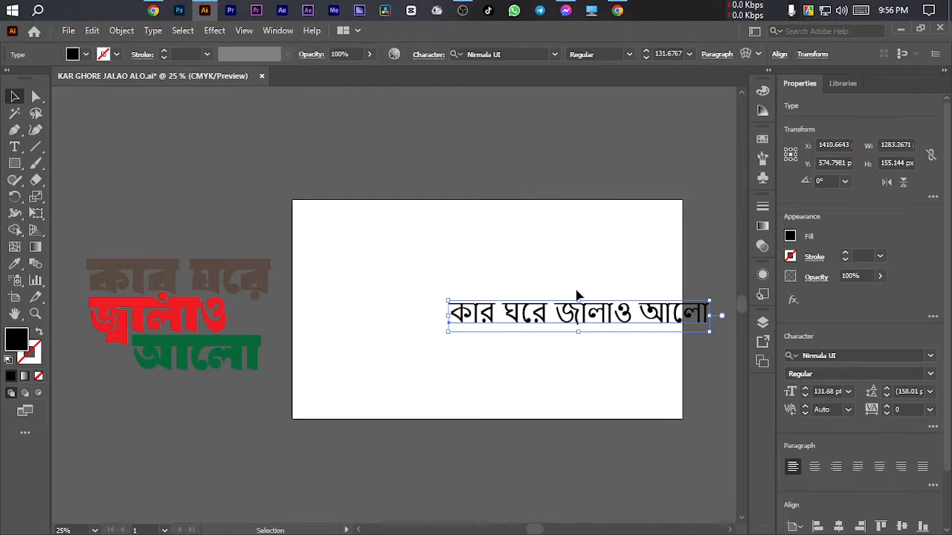
drag(612, 319, 535, 316)
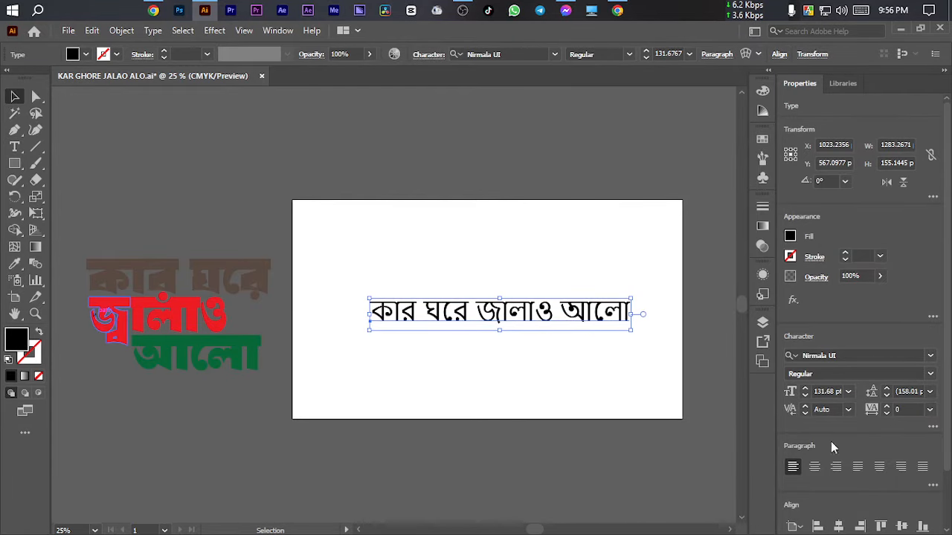
Set the font of the Bangla text line to Shorif Preyoshee Unicode.
click(929, 356)
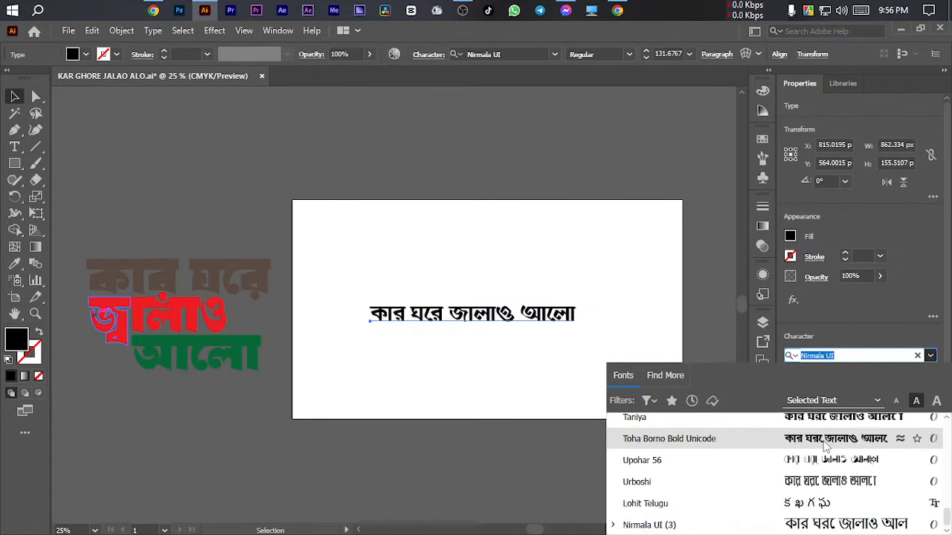
scroll(821, 461, up, 2)
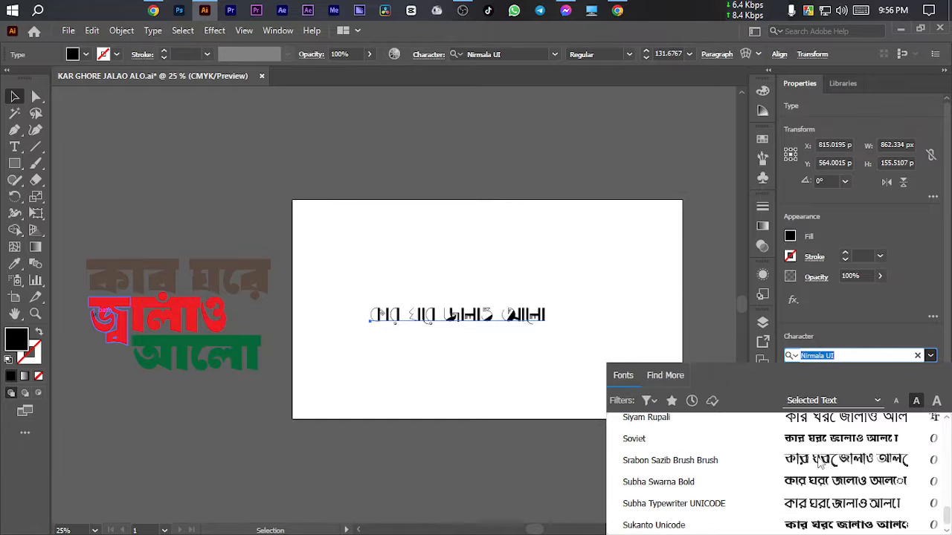
scroll(821, 475, up, 2)
scroll(821, 475, down, 2)
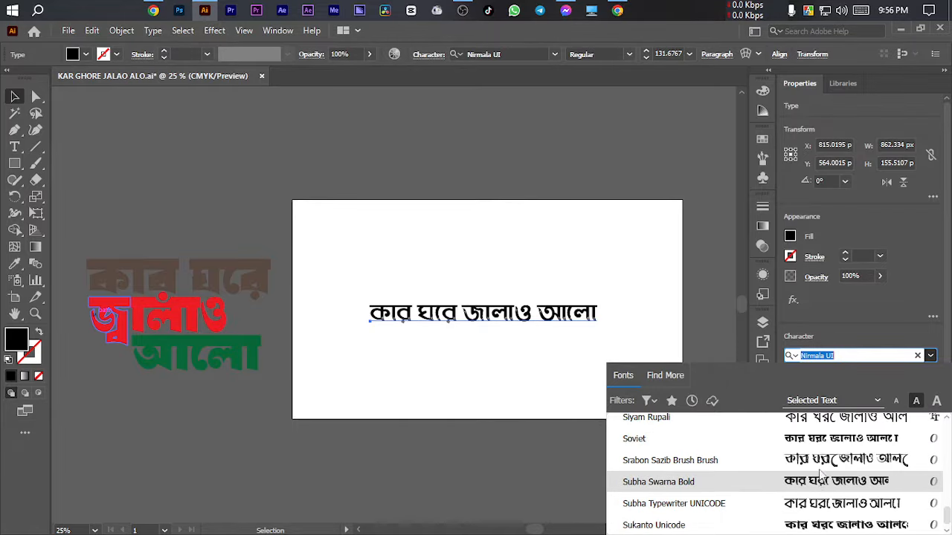
scroll(824, 472, up, 2)
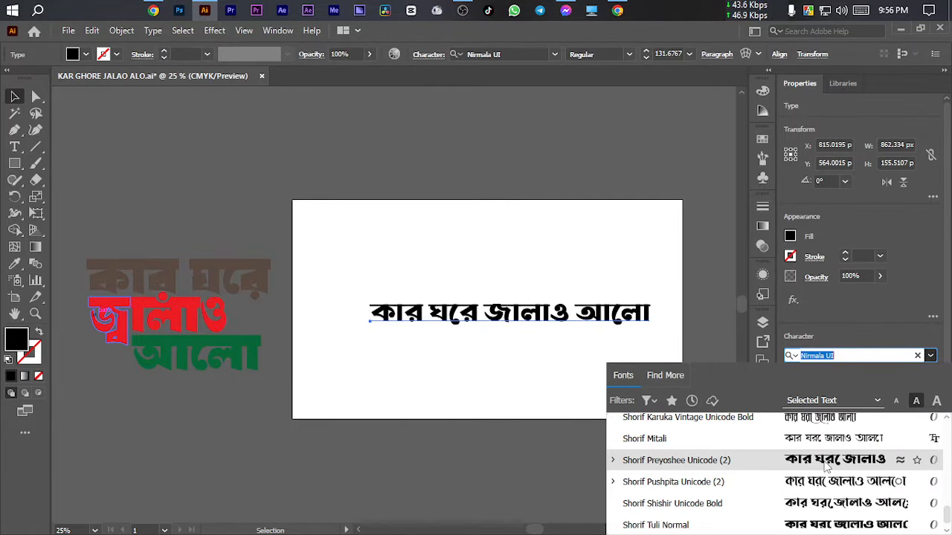
click(825, 465)
click(585, 293)
scroll(606, 328, down, 3)
scroll(565, 325, up, 2)
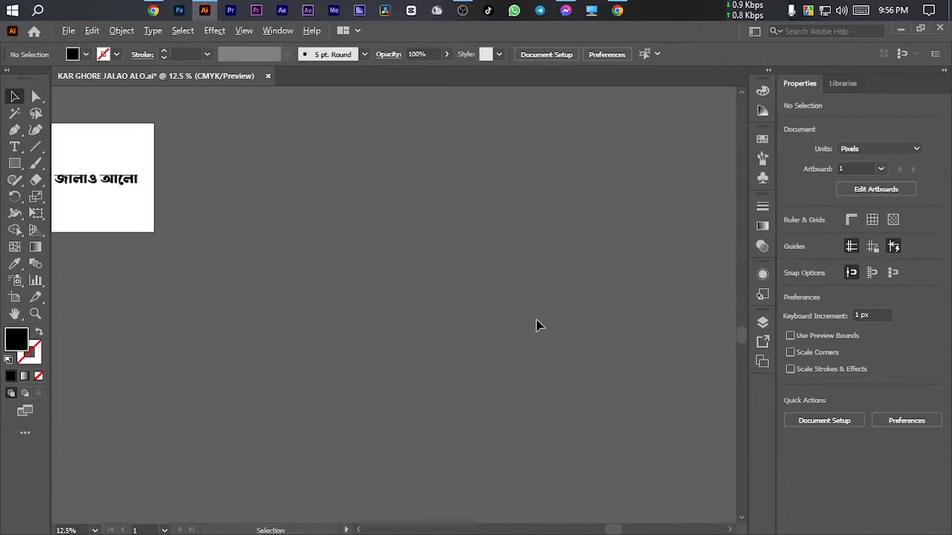
scroll(312, 262, up, 2)
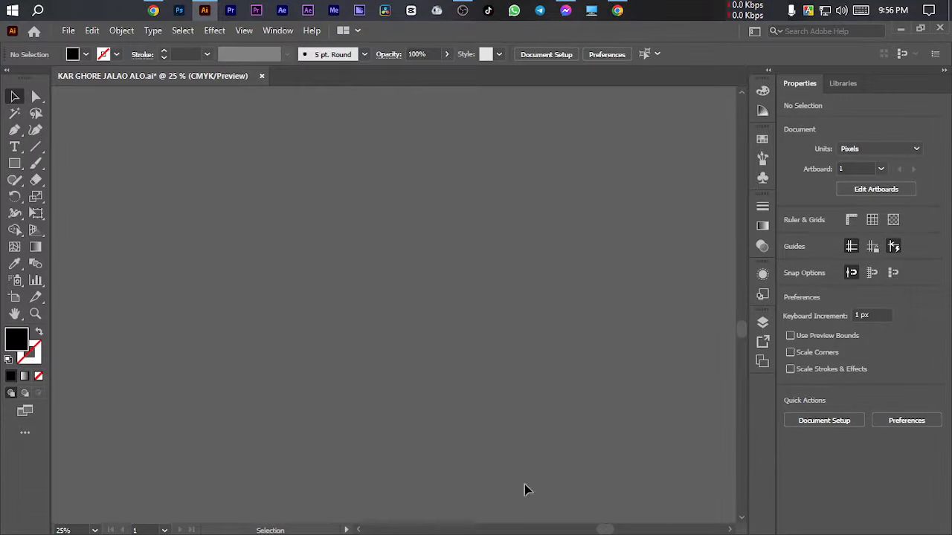
scroll(209, 274, down, 3)
scroll(386, 300, up, 7)
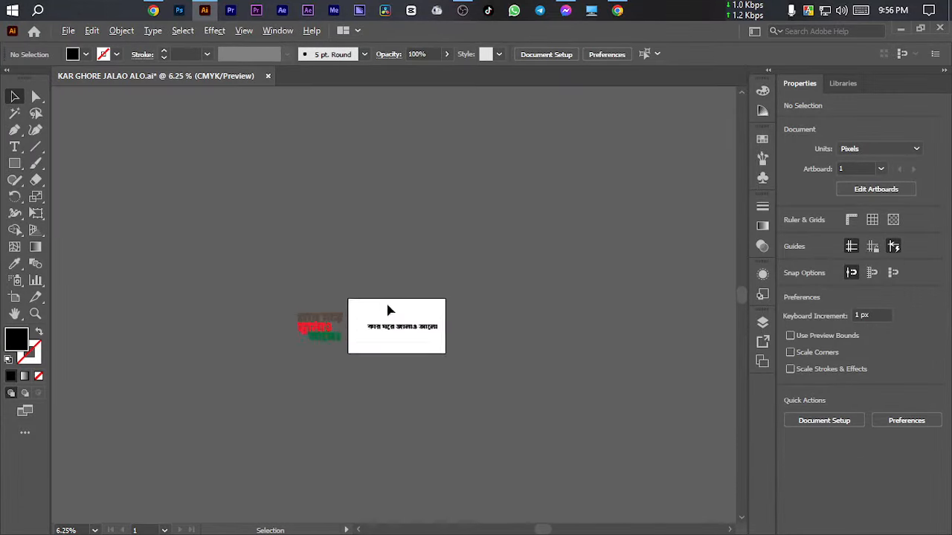
drag(477, 363, 485, 285)
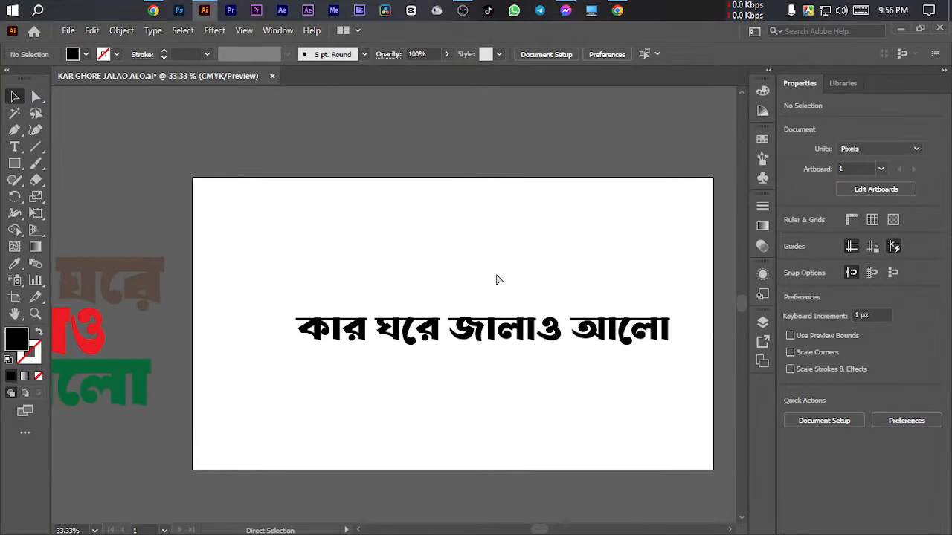
Switch to Chrome and open a new browser tab.
click(153, 10)
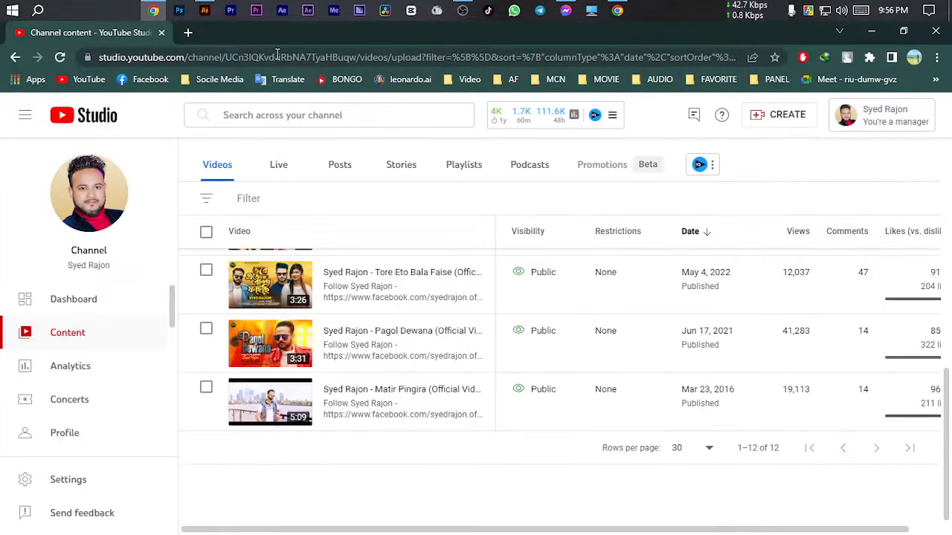
click(189, 33)
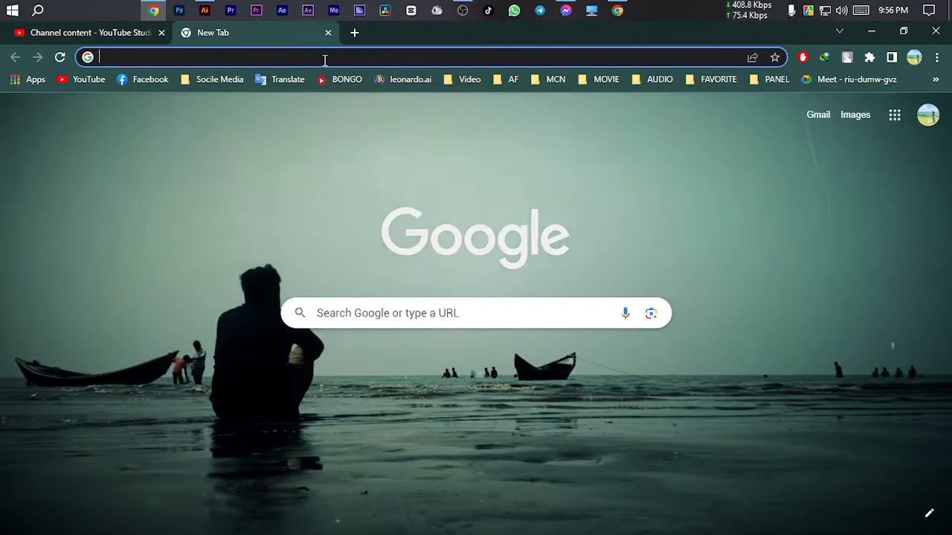
text(lip)
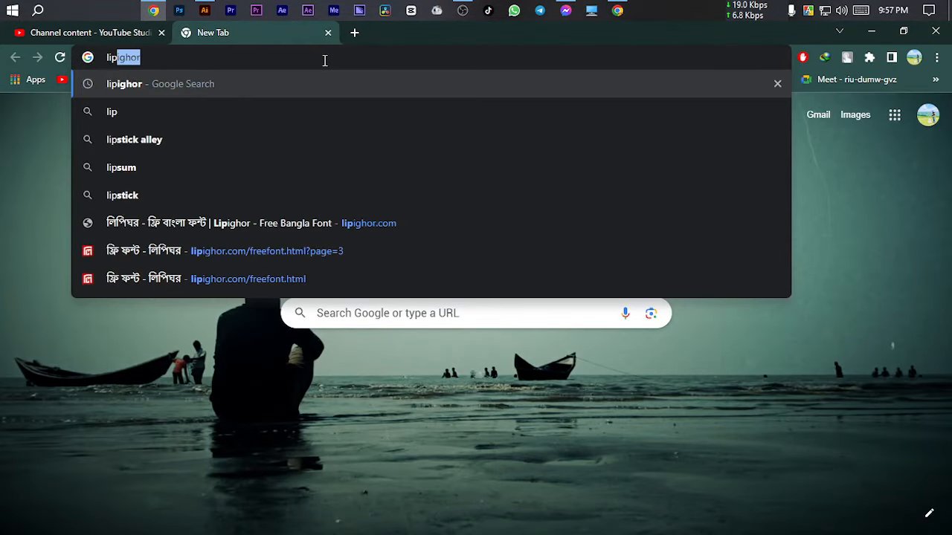
text(ighor)
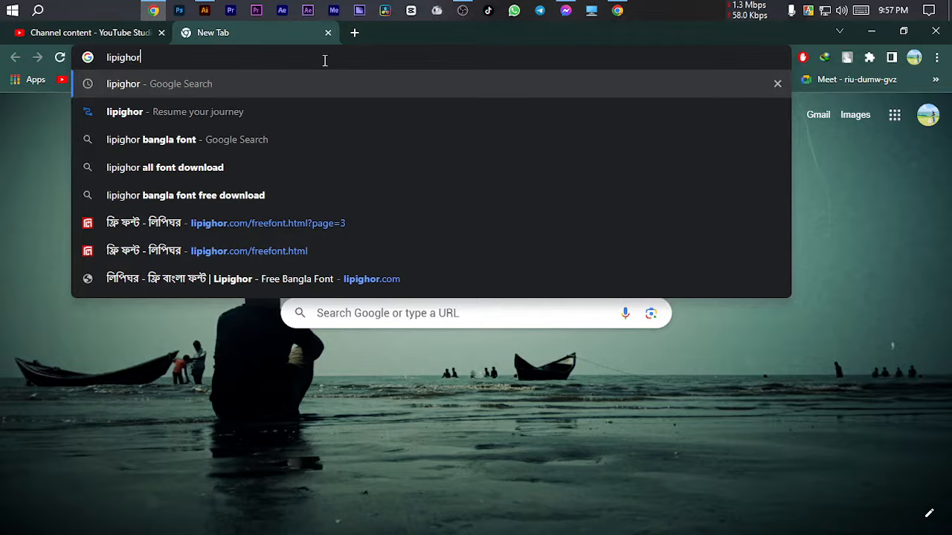
click(251, 121)
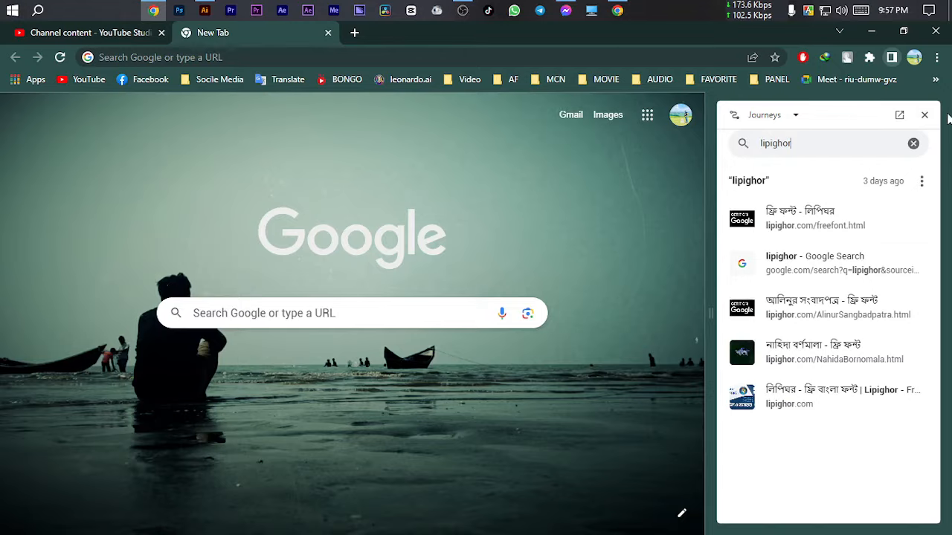
click(924, 115)
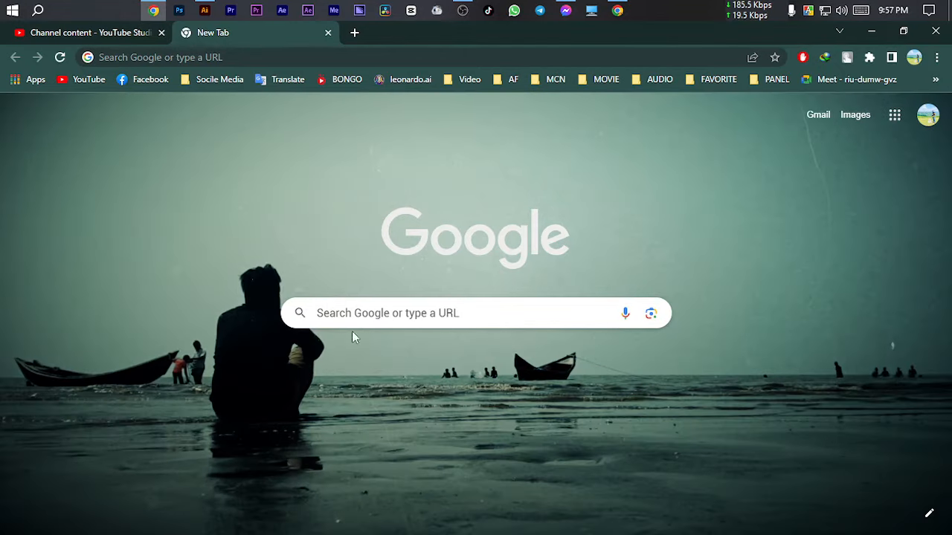
Search Google for "lipighor".
click(354, 310)
text(lipi)
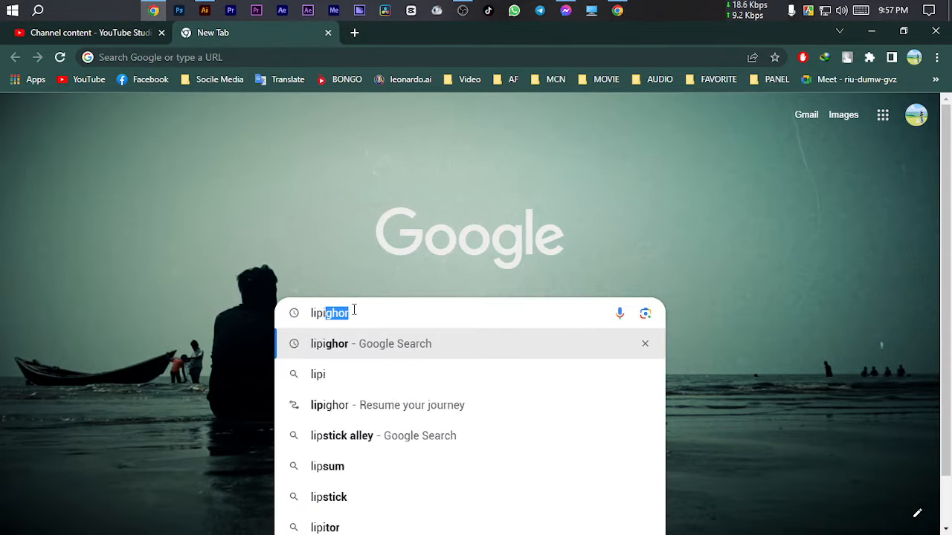
text(ghor)
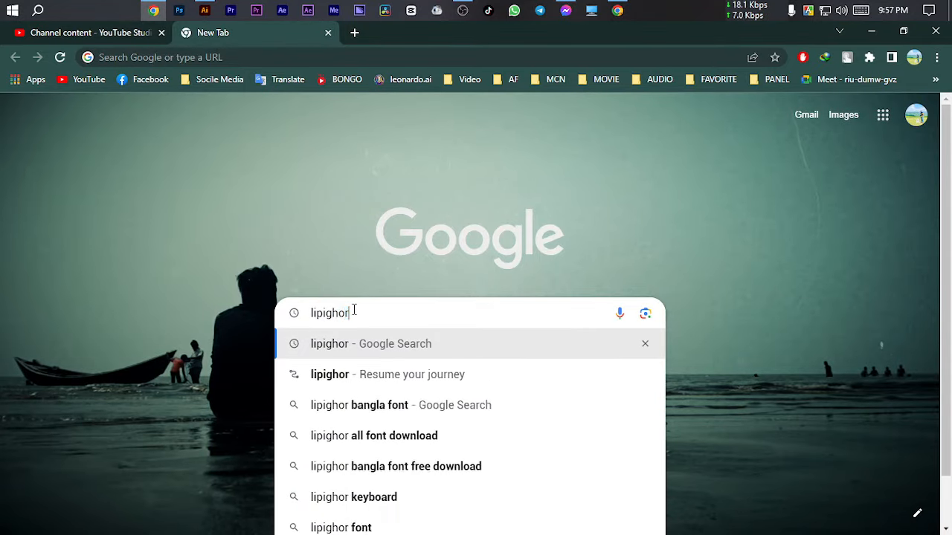
click(356, 340)
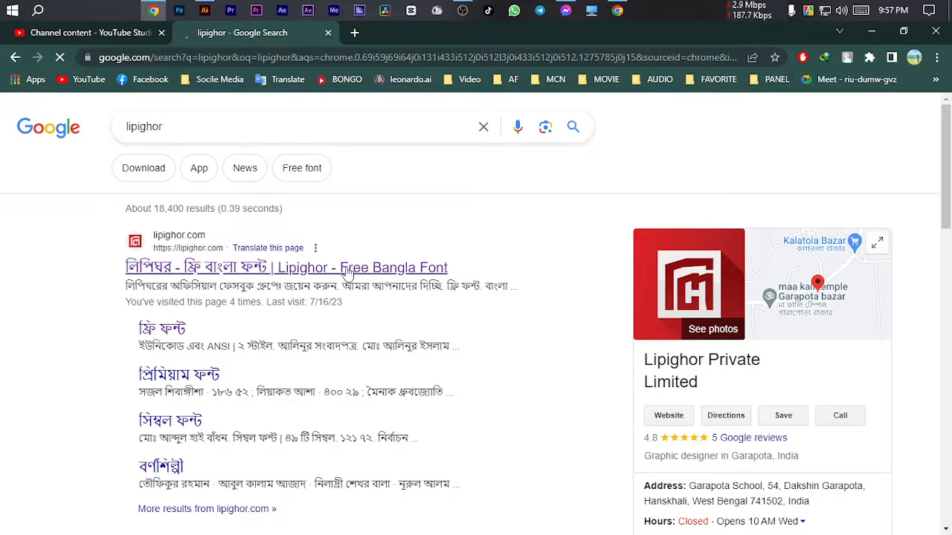
Open the Lipighor website from the results and go to its premium fonts (প্রিমিয়াম ফন্ট) page.
click(146, 273)
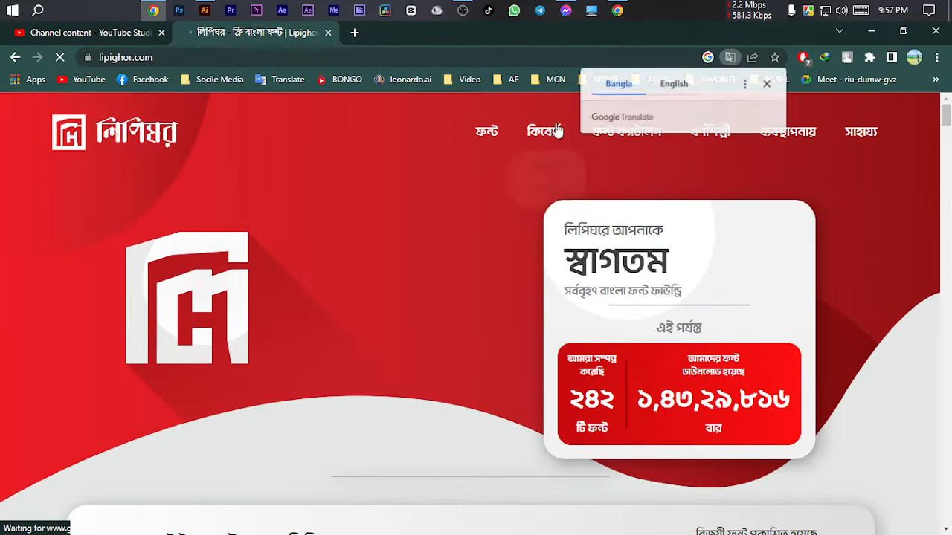
mouse_move(472, 132)
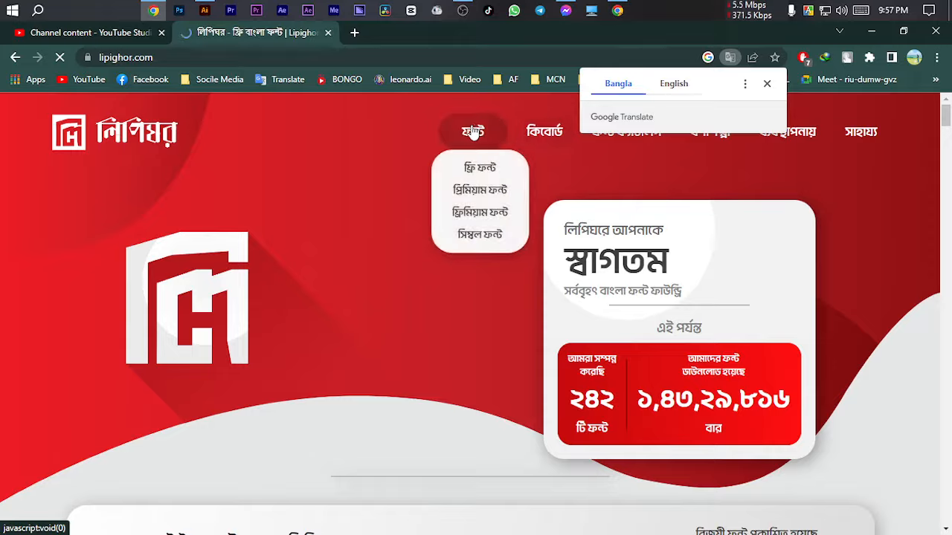
click(483, 192)
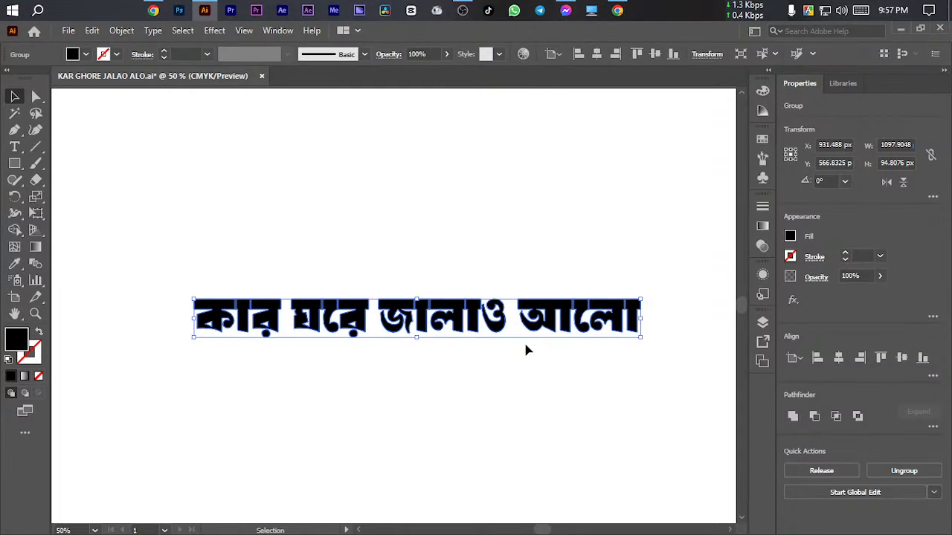
Ungroup the outlined কার ঘরে জালাও আলো text into separate letter shapes.
right_click(476, 318)
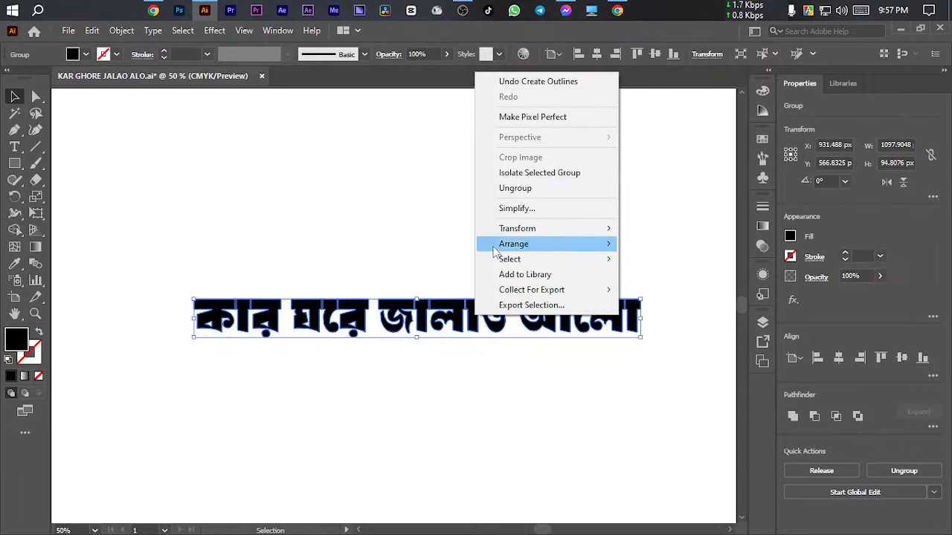
click(513, 188)
click(509, 377)
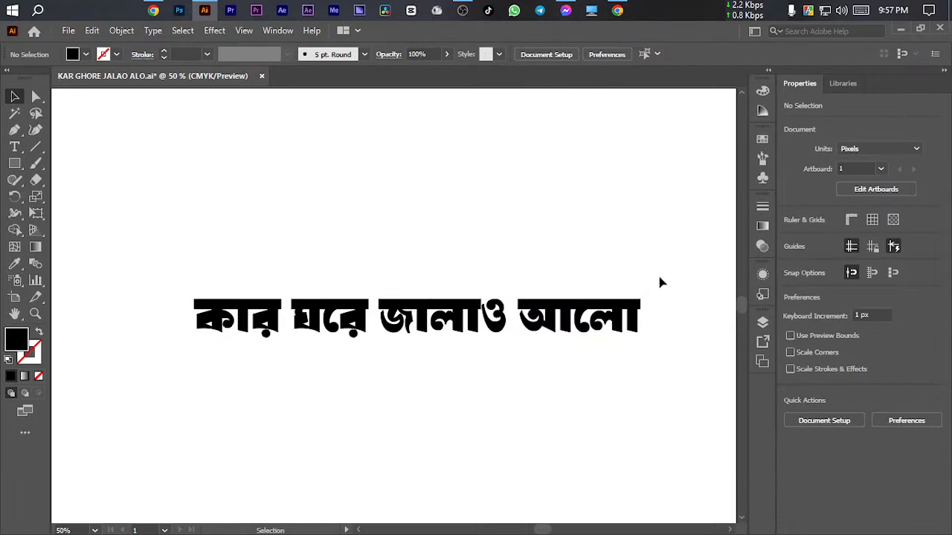
Move the words জালাও আলো beneath কার ঘরে as a second line aligned with its start.
mouse_move(316, 338)
mouse_down()
mouse_move(219, 393)
mouse_move(318, 372)
mouse_move(323, 388)
mouse_move(315, 355)
mouse_up()
click(692, 292)
drag(395, 364, 397, 360)
drag(399, 328, 231, 370)
click(296, 440)
drag(275, 447, 495, 423)
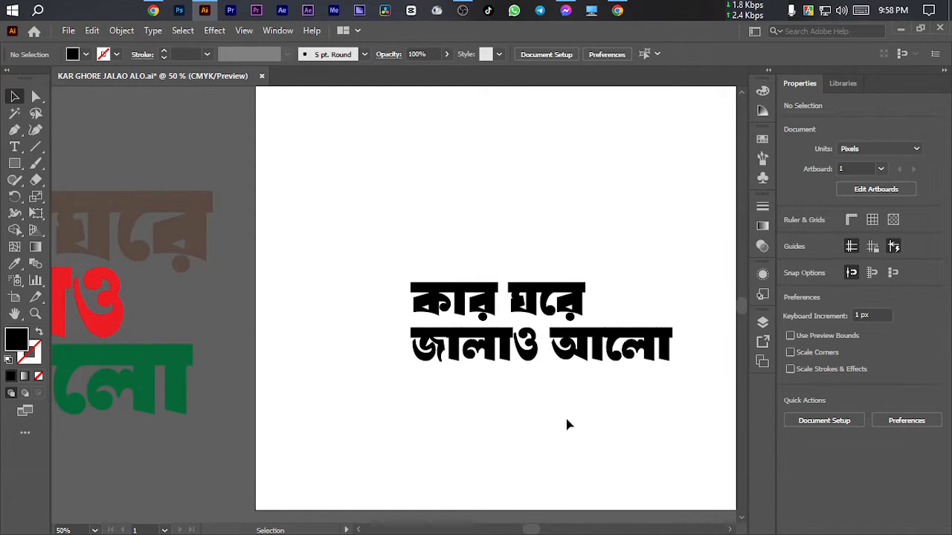
Move the word আলো below জালাও to form a third line offset toward the right.
click(639, 343)
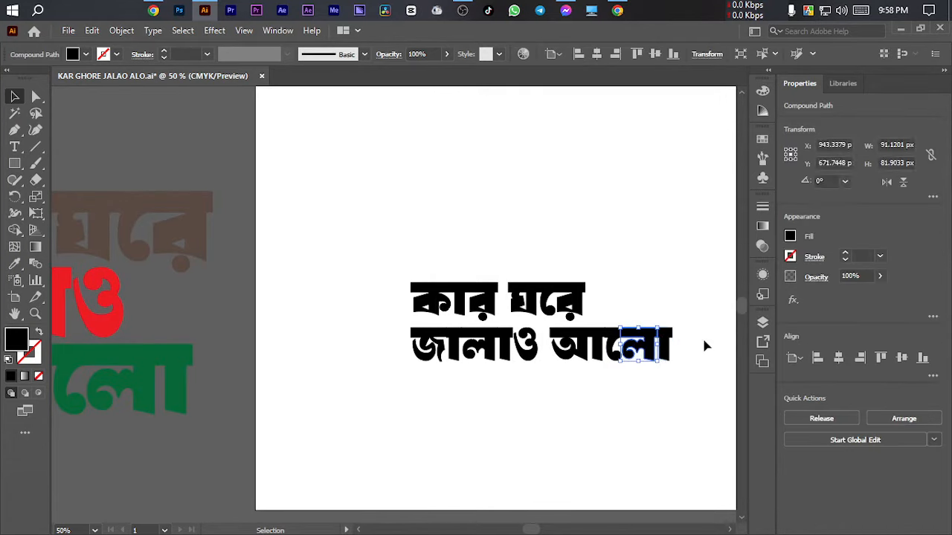
click(704, 344)
drag(577, 359, 478, 399)
click(568, 340)
Shift জালাও slightly right and nudge it up until its headline overlaps the dot of র in কার.
drag(394, 354, 394, 354)
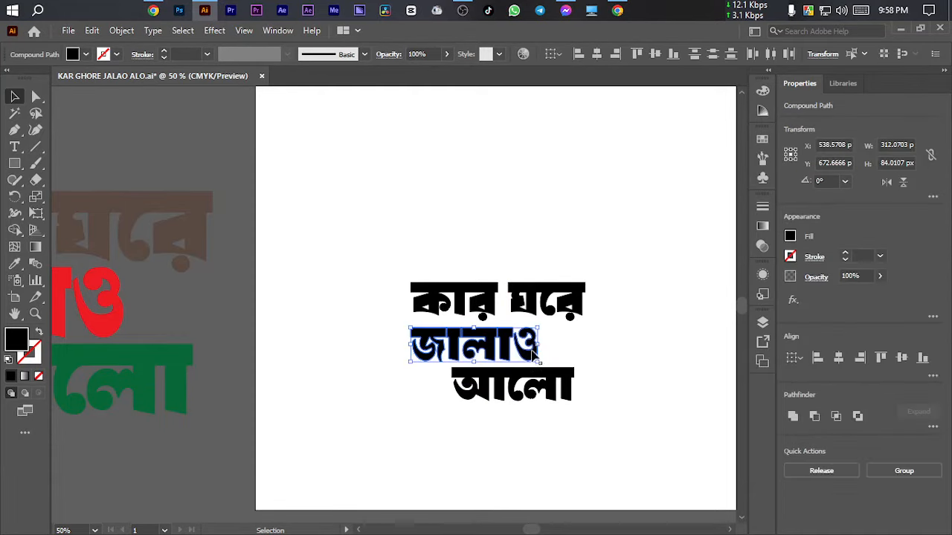
drag(530, 354, 534, 348)
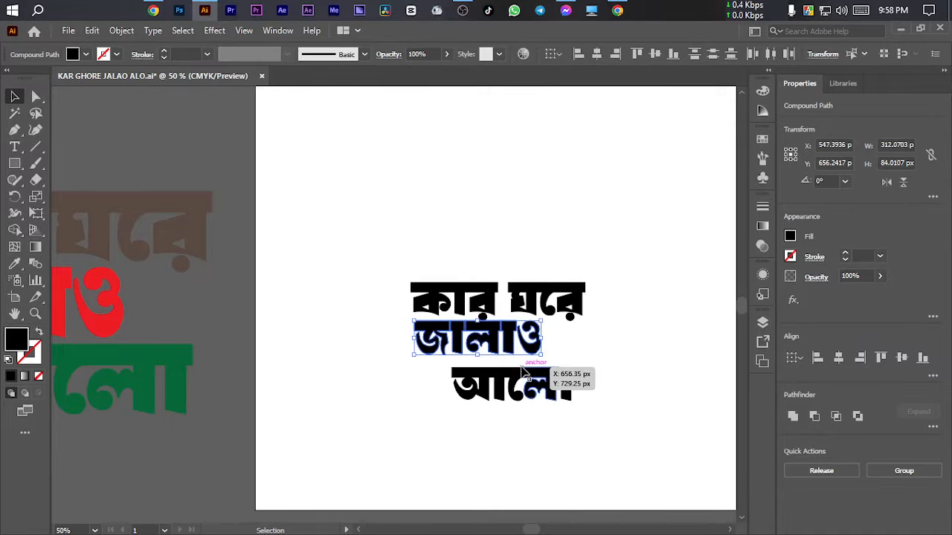
scroll(501, 383, up, 3)
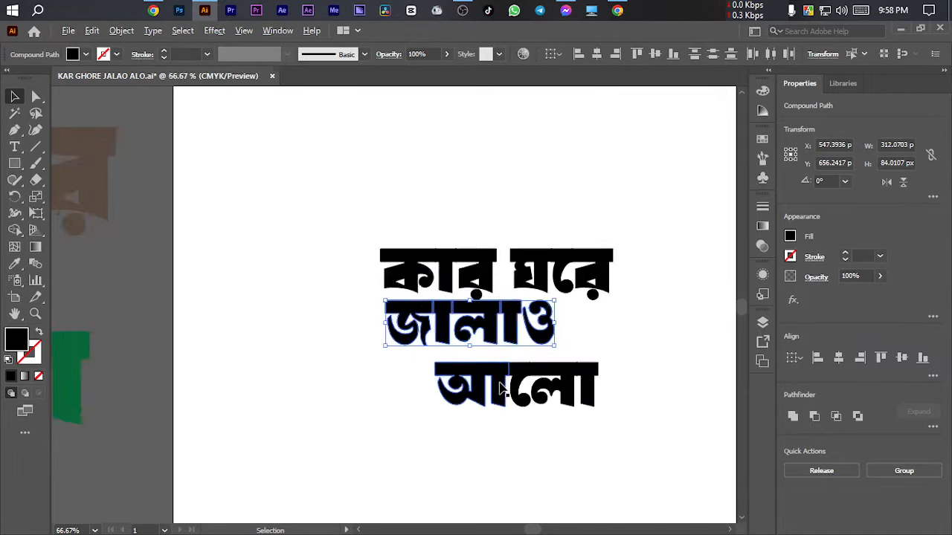
key(space)
drag(660, 258, 633, 323)
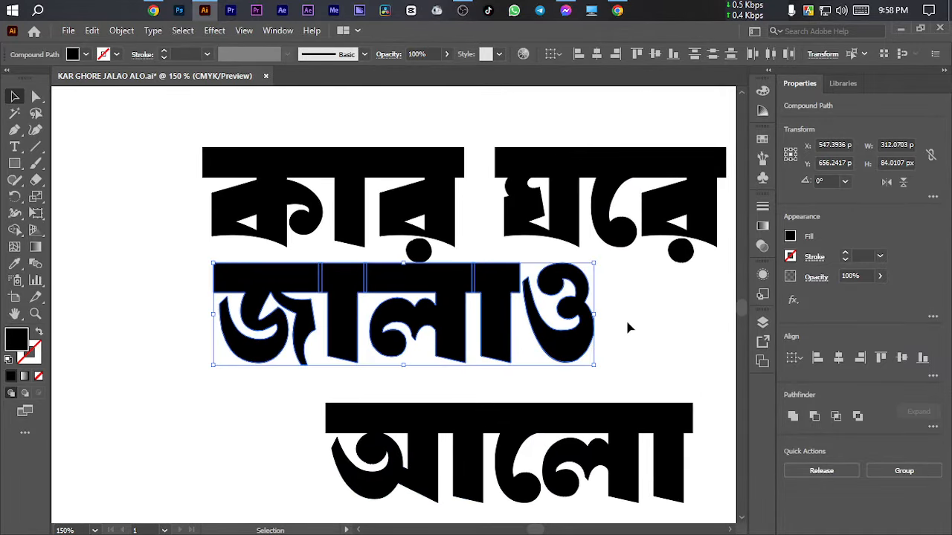
key(Up)
key(Up)
key(Up)
key(Up)
key(Up)
key(Up)
key(Up)
key(Up)
key(Up)
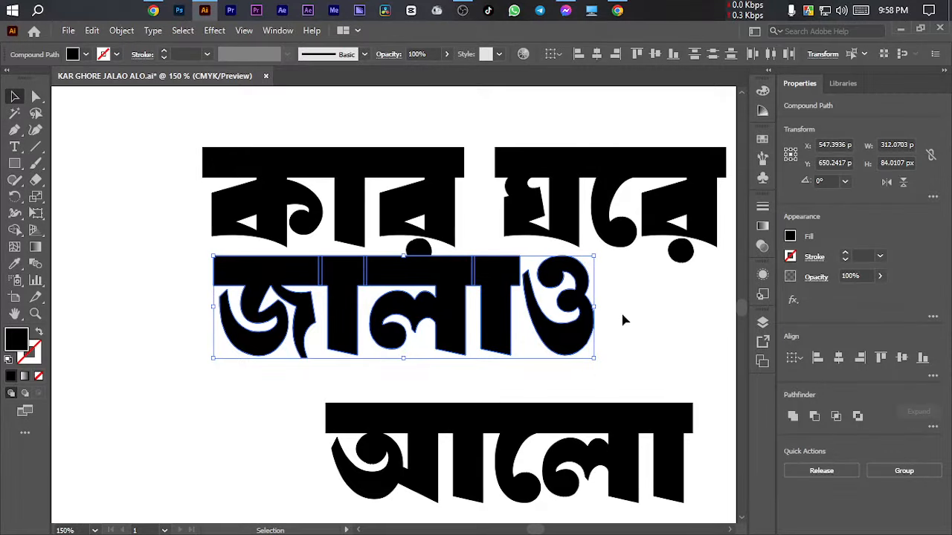
click(631, 398)
Move the word আলো up and slightly right so it sits close beneath জালাও.
scroll(640, 347, down, 2)
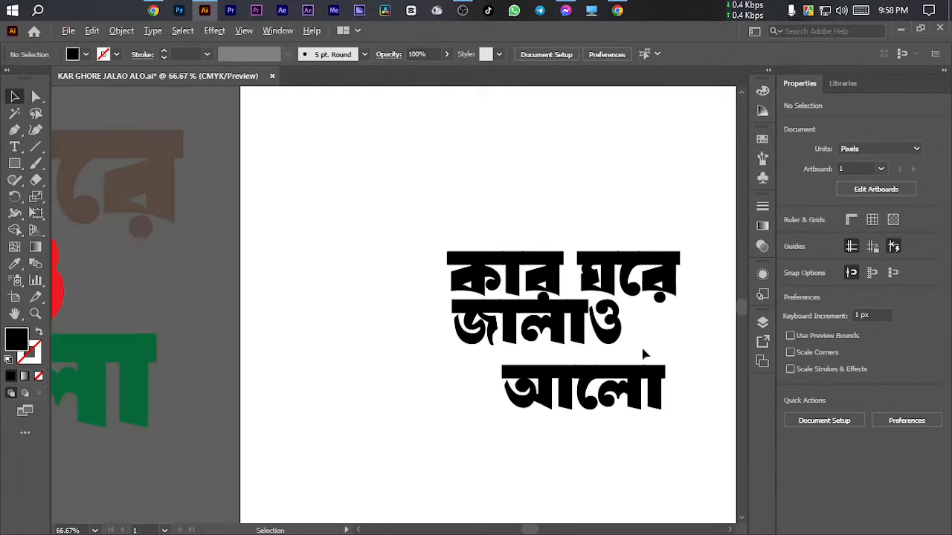
scroll(647, 338, up, 1)
drag(649, 348, 523, 350)
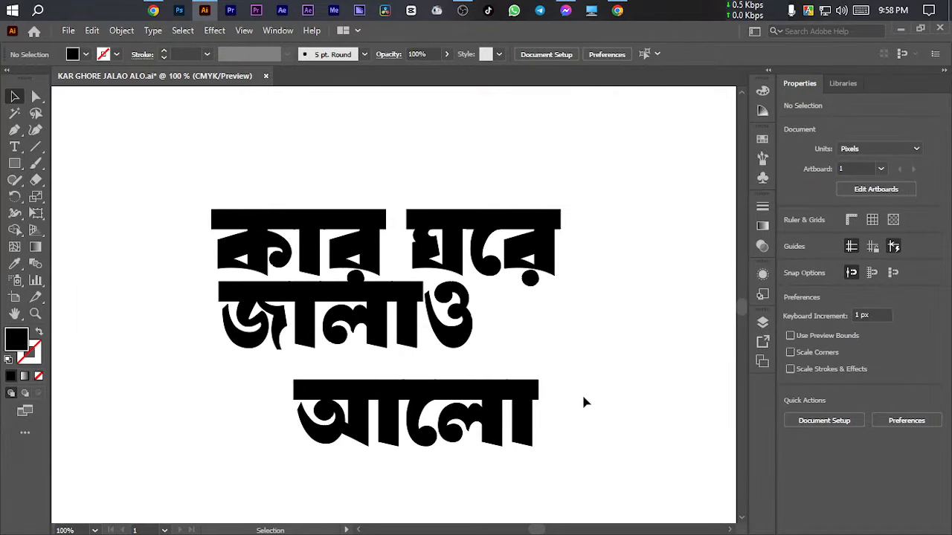
drag(387, 414, 396, 392)
click(557, 328)
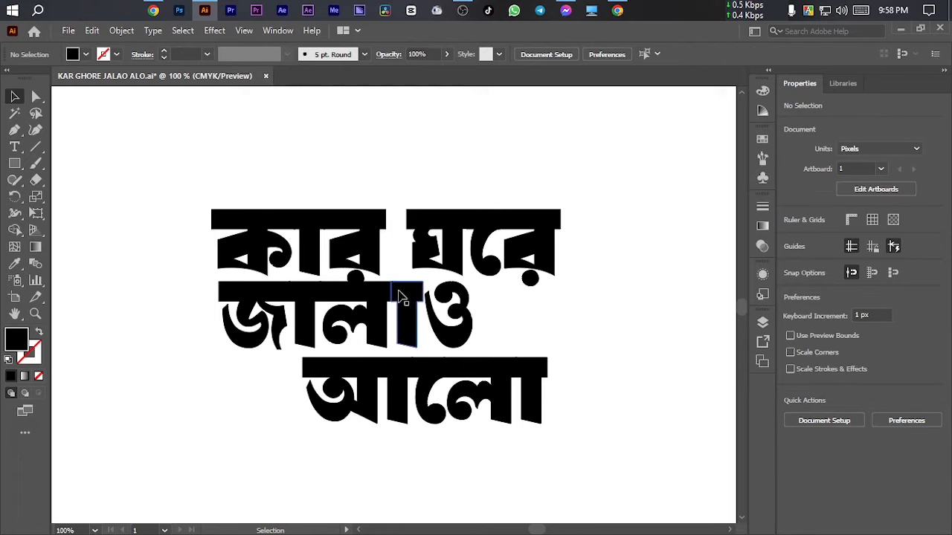
Create an offset path around the letter র of the word কার.
click(370, 258)
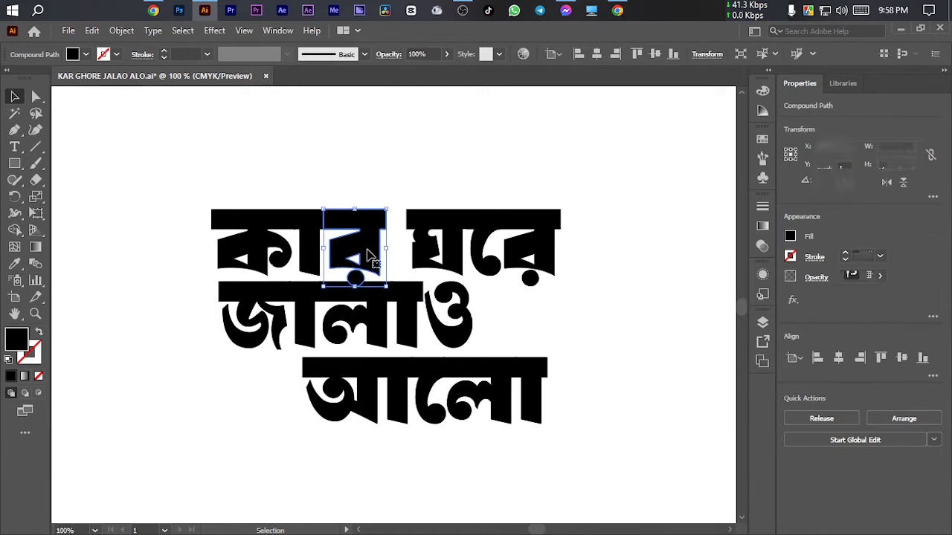
click(121, 31)
mouse_move(213, 359)
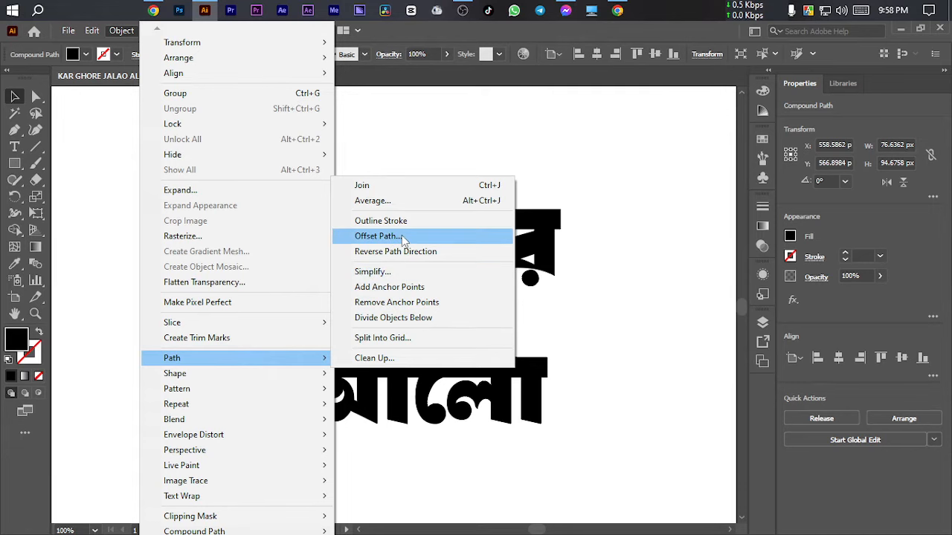
click(378, 236)
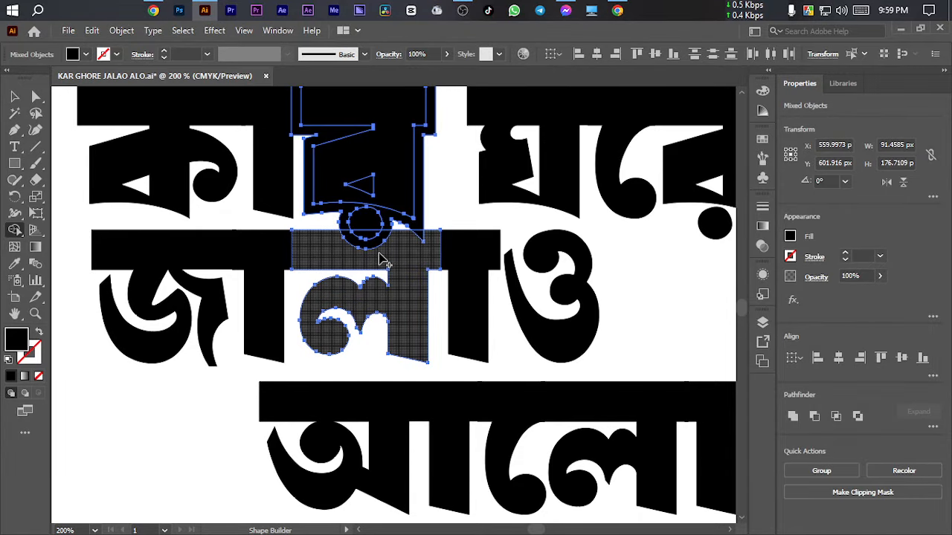
Use Shape Builder to cut the offset outline from ল, leaving a gap around the dot of র, and merge the leftover corner piece back.
click(378, 240)
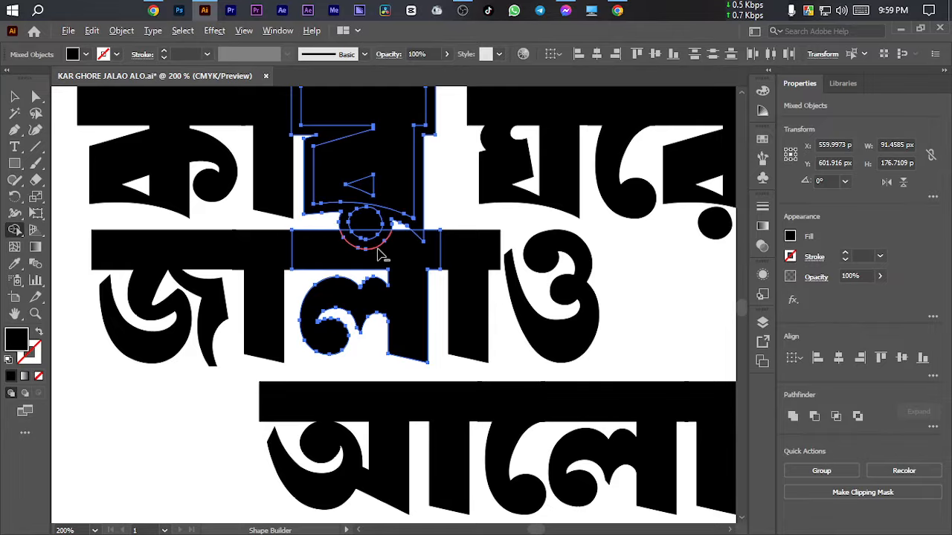
click(376, 246)
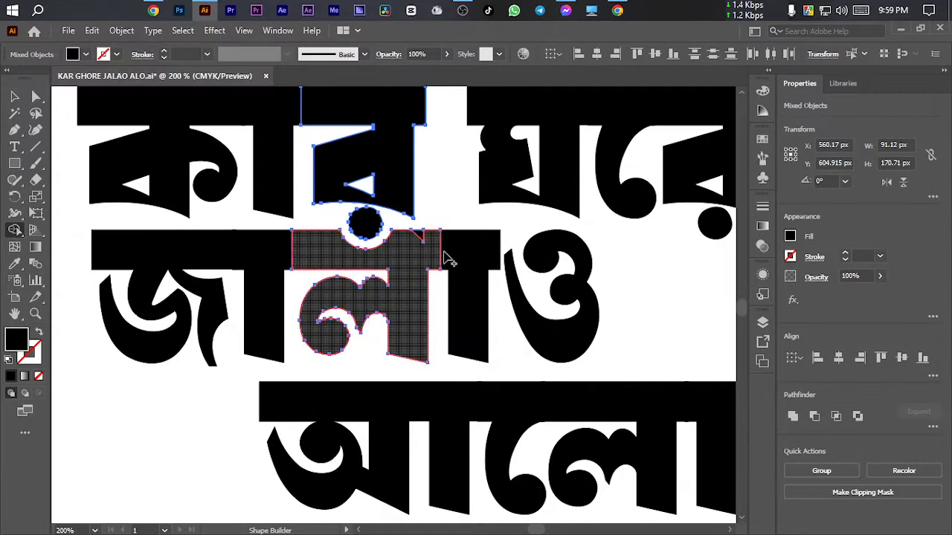
drag(439, 258, 420, 238)
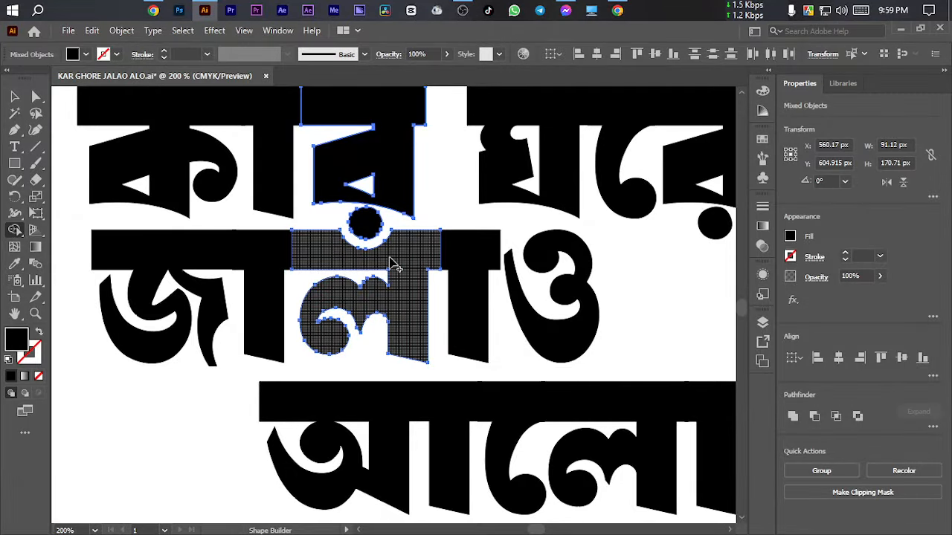
key(v)
key(ctrl+minus)
key(ctrl+minus)
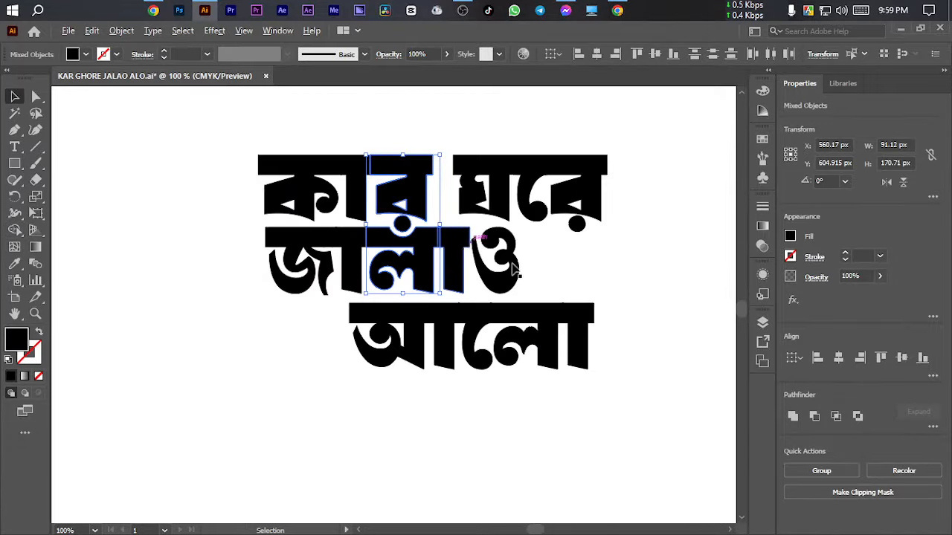
click(598, 271)
Move the whole black three-line lettering to the right half of the artboard.
scroll(598, 271, down, 3)
scroll(602, 286, up, 1)
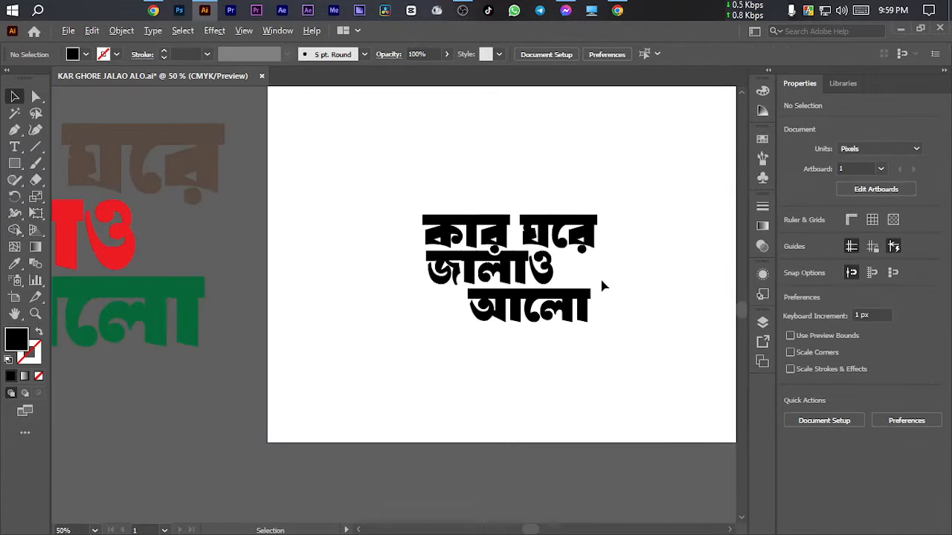
scroll(641, 238, down, 1)
drag(665, 321, 533, 376)
click(446, 297)
drag(446, 297, 649, 256)
Move the coloured reference lettering from outside the artboard onto its left half, beside the black version.
click(207, 217)
scroll(205, 216, left, 3)
click(235, 305)
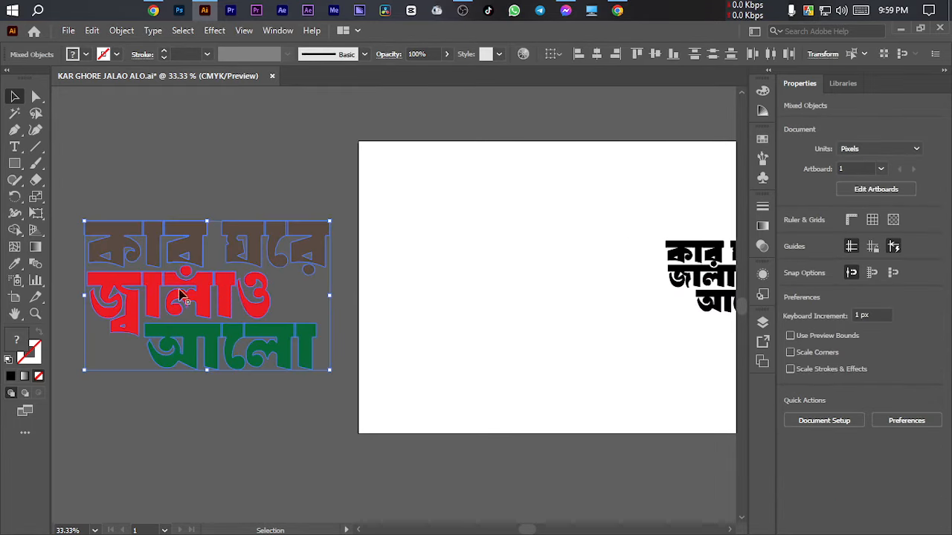
drag(228, 304, 532, 319)
click(617, 238)
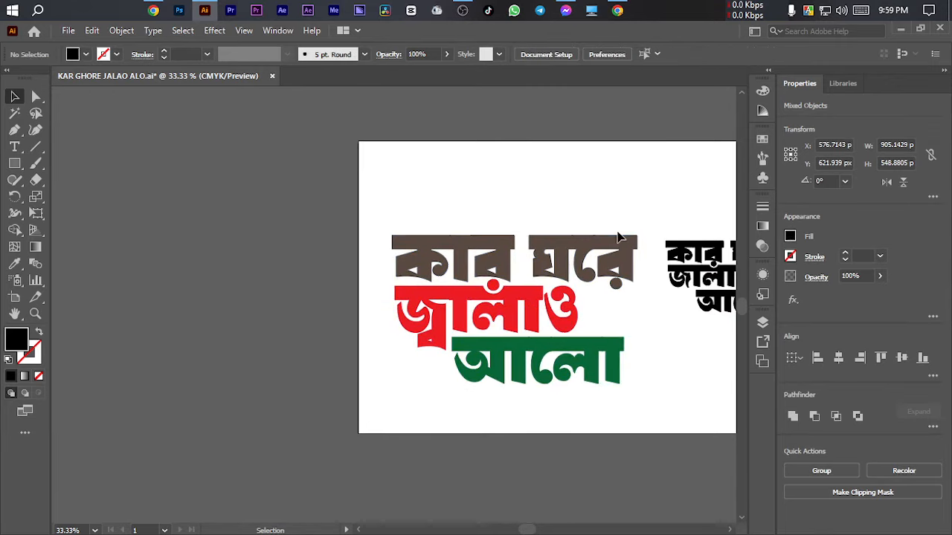
drag(644, 203, 487, 196)
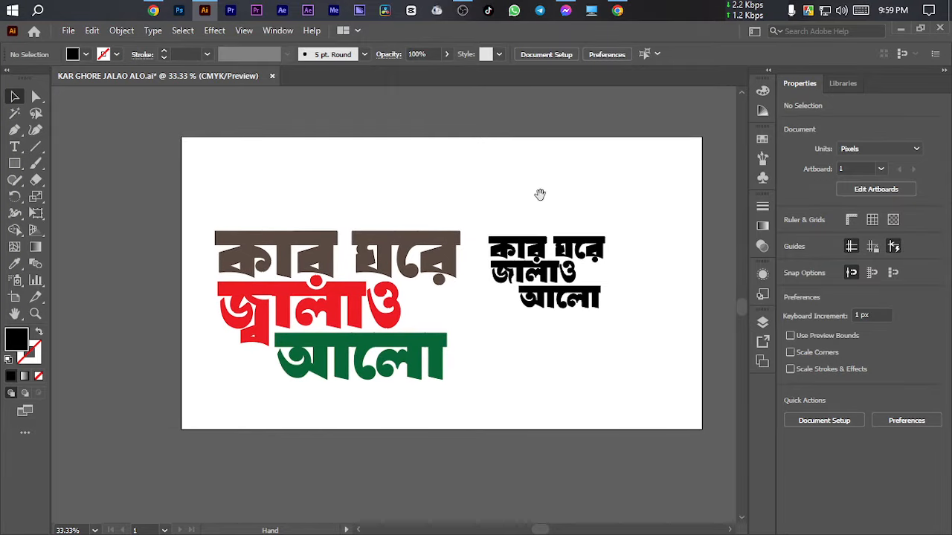
Save the document with both lettering versions side by side on the artboard.
scroll(551, 208, up, 1)
scroll(551, 208, down, 1)
click(537, 251)
click(583, 205)
drag(582, 203, 566, 205)
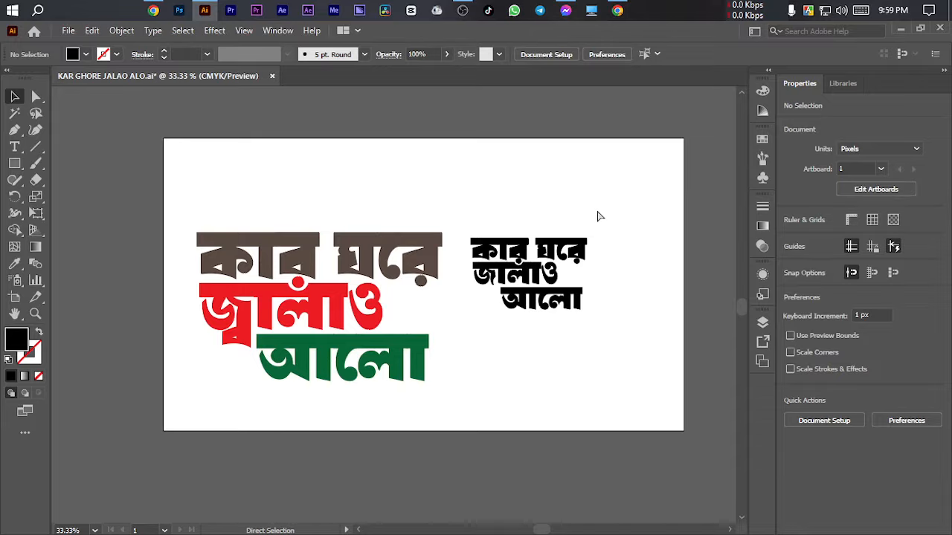
key(ctrl+s)
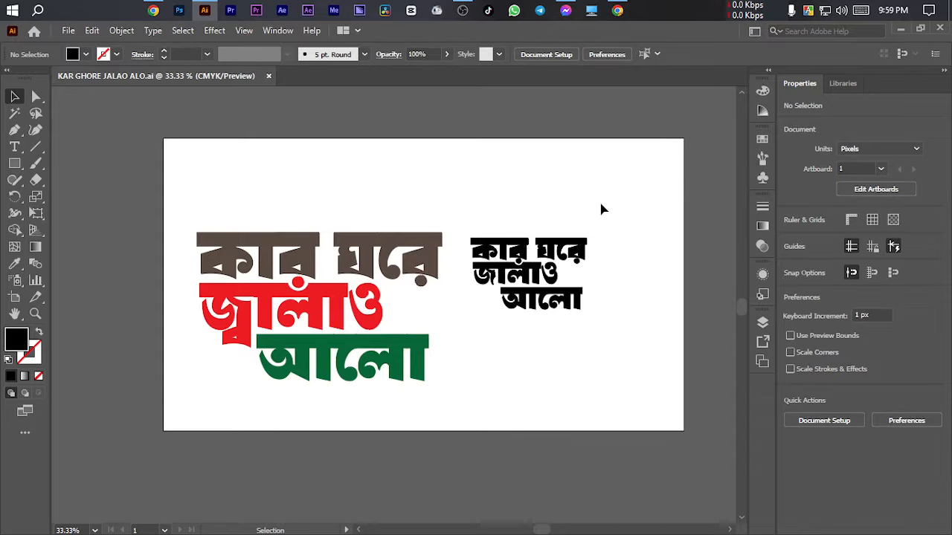
Fill the line কার ঘরে of the black lettering with a medium brown swatch.
click(573, 250)
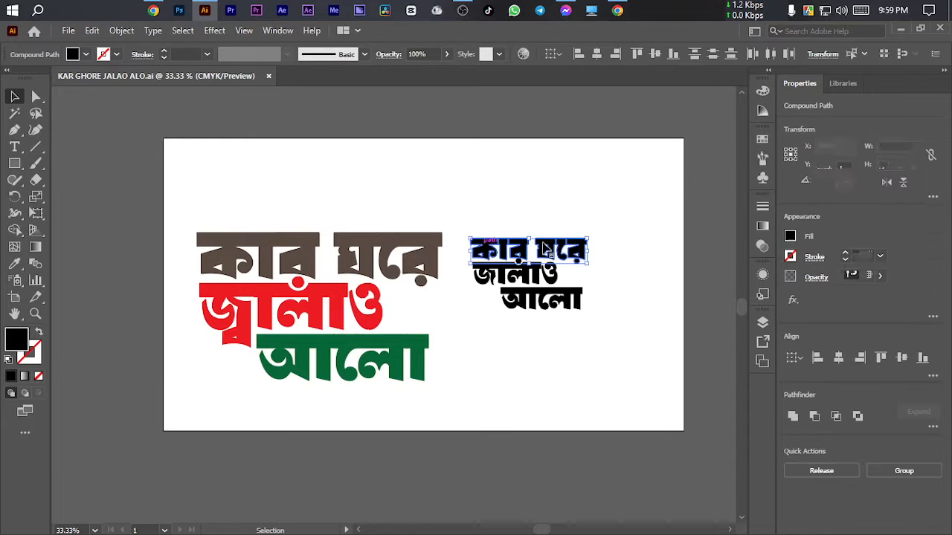
click(793, 256)
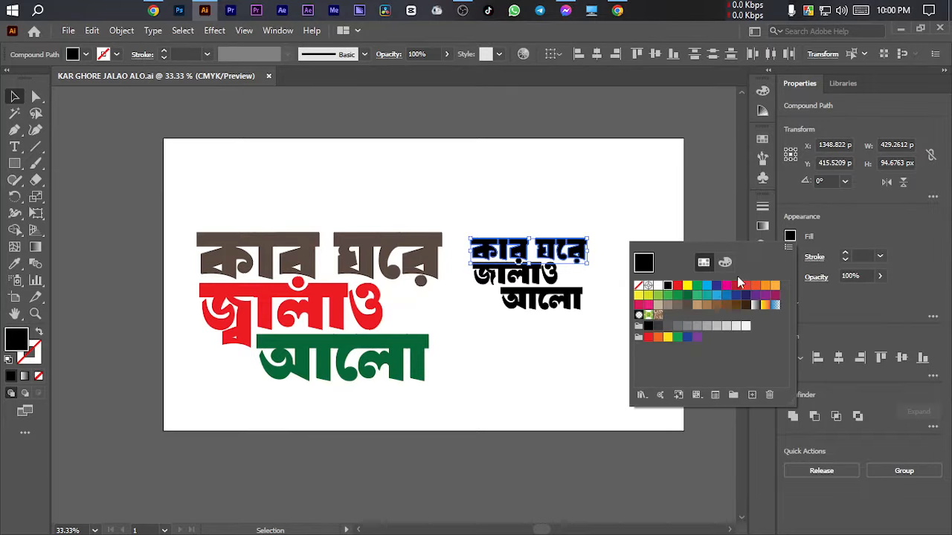
click(735, 285)
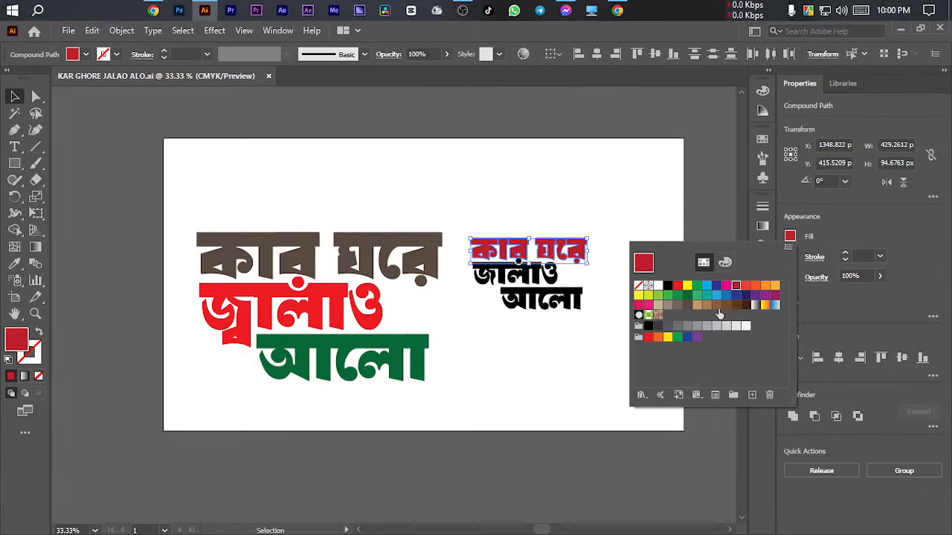
click(724, 261)
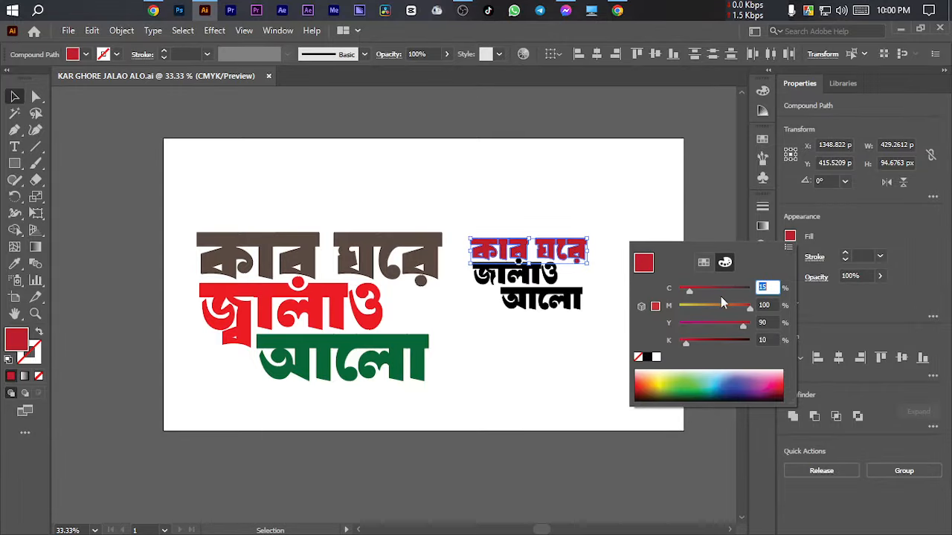
click(703, 263)
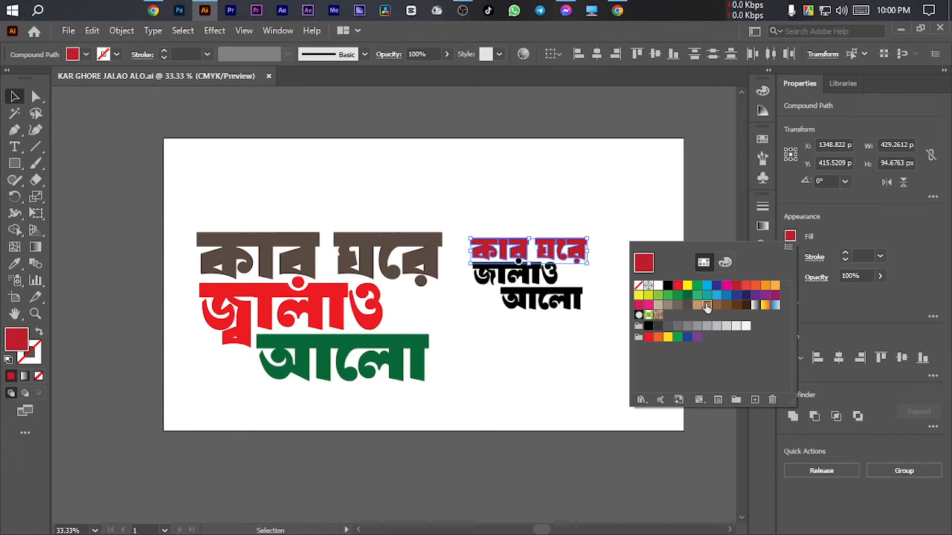
click(716, 305)
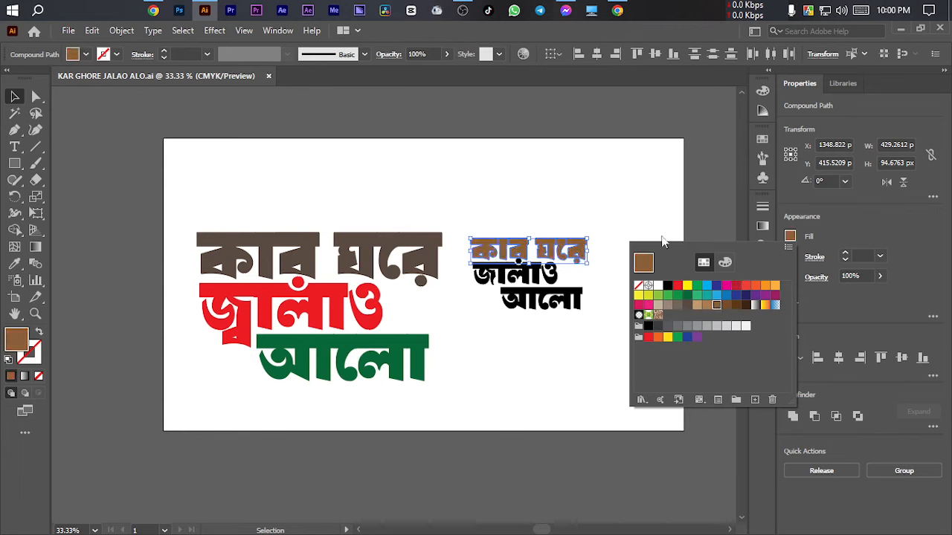
click(606, 193)
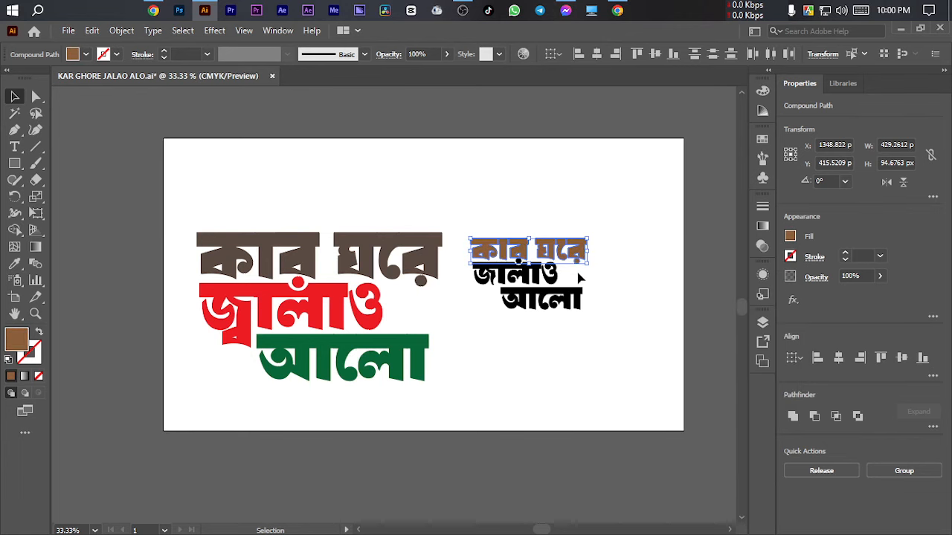
Fill the word জালাও of the smaller lettering with the bright red swatch.
click(502, 278)
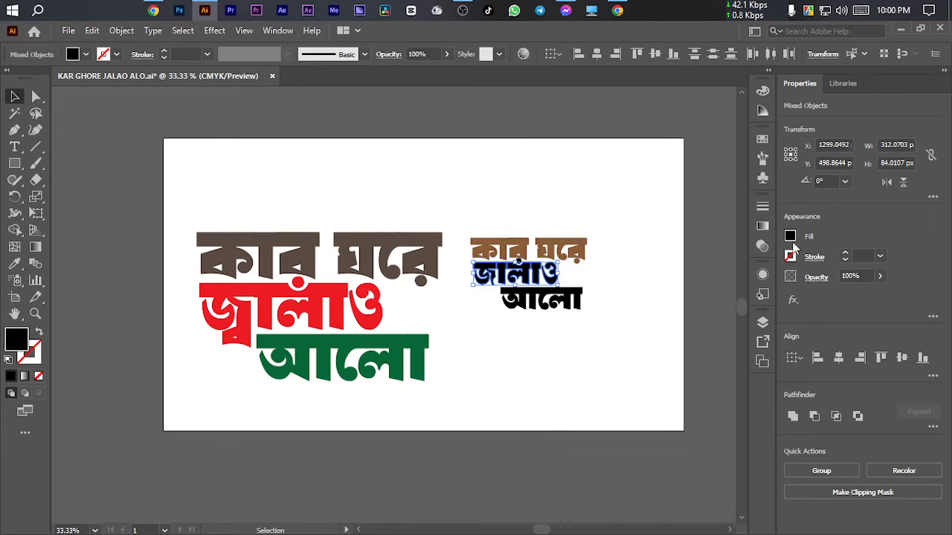
click(789, 236)
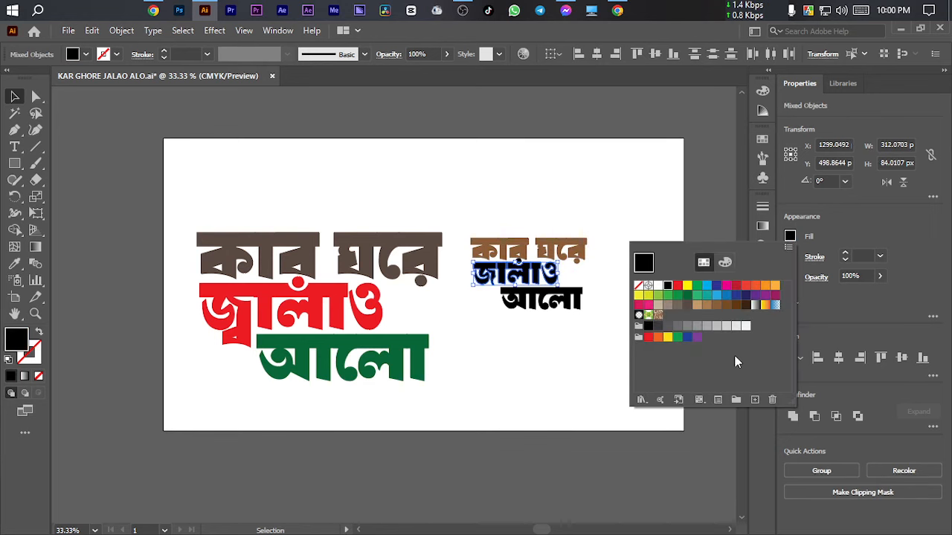
click(676, 287)
Fill the word আলো of the smaller lettering with the dark green swatch C=90 M=30 Y=95 K=30.
click(520, 301)
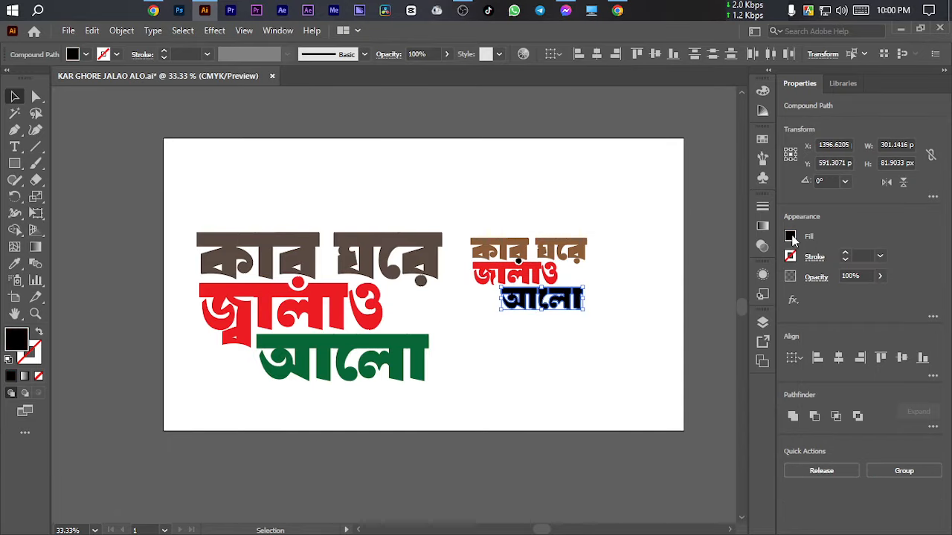
click(790, 236)
click(687, 297)
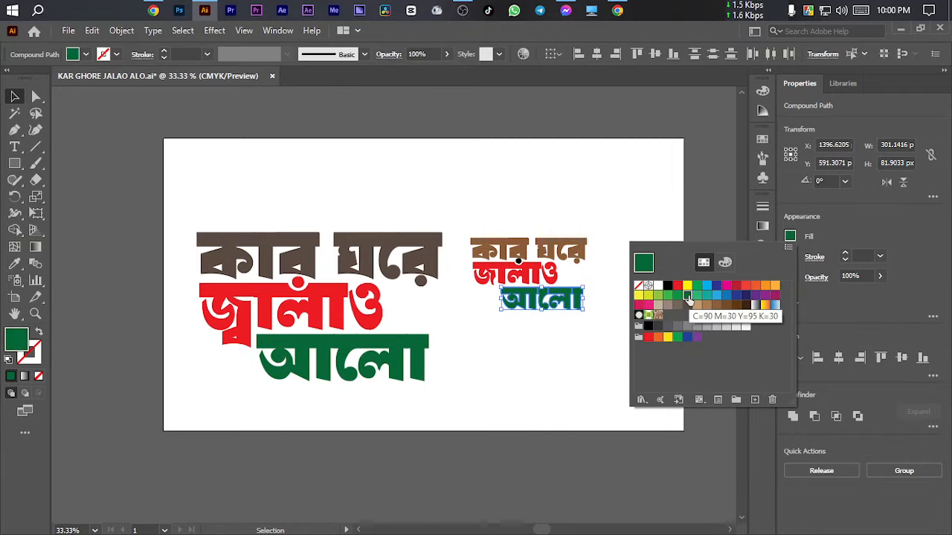
click(619, 220)
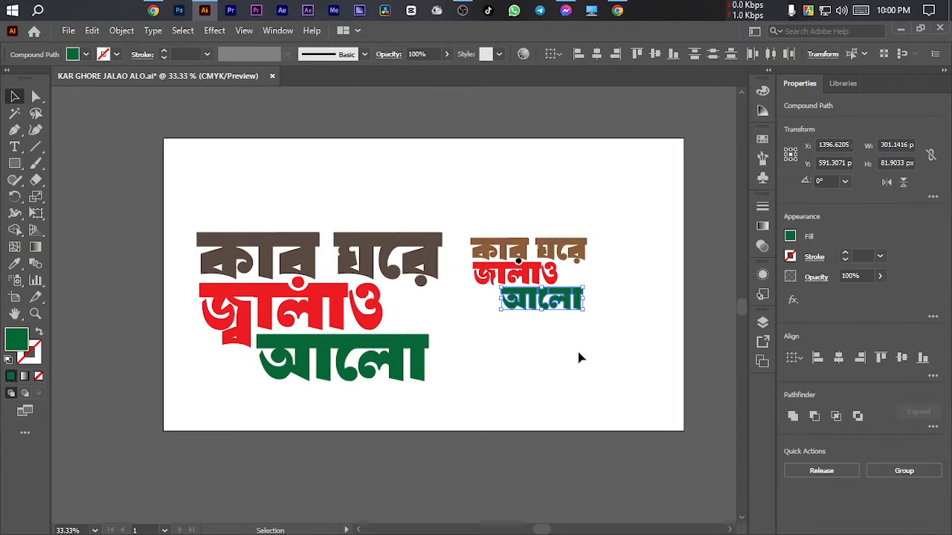
Fill the black dot between the first two lines of the smaller lettering with the bright red swatch.
scroll(559, 308, up, 5)
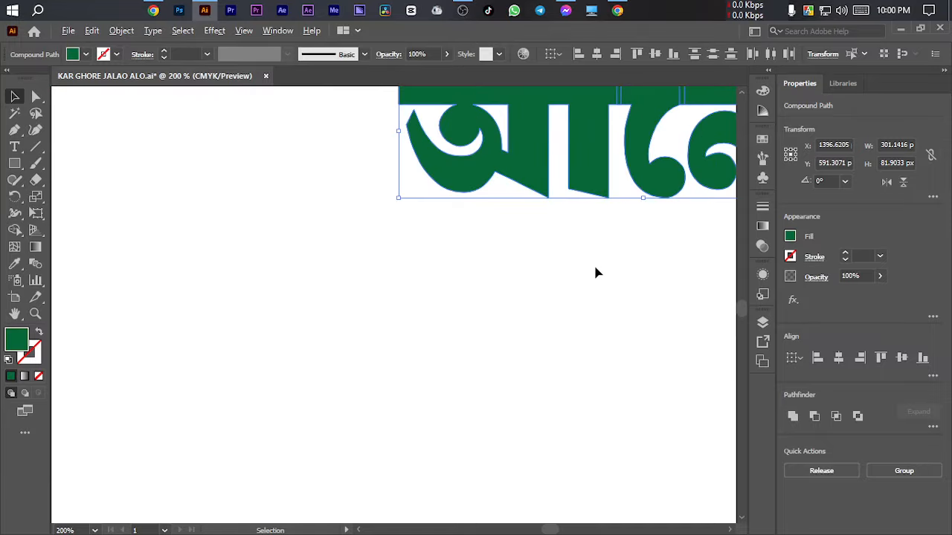
scroll(594, 266, down, 3)
drag(617, 286, 609, 312)
click(557, 171)
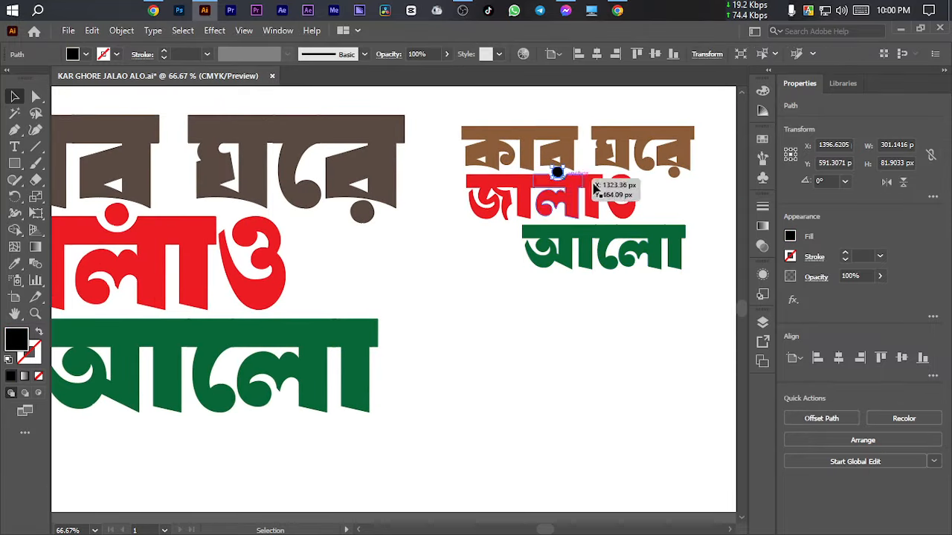
click(789, 236)
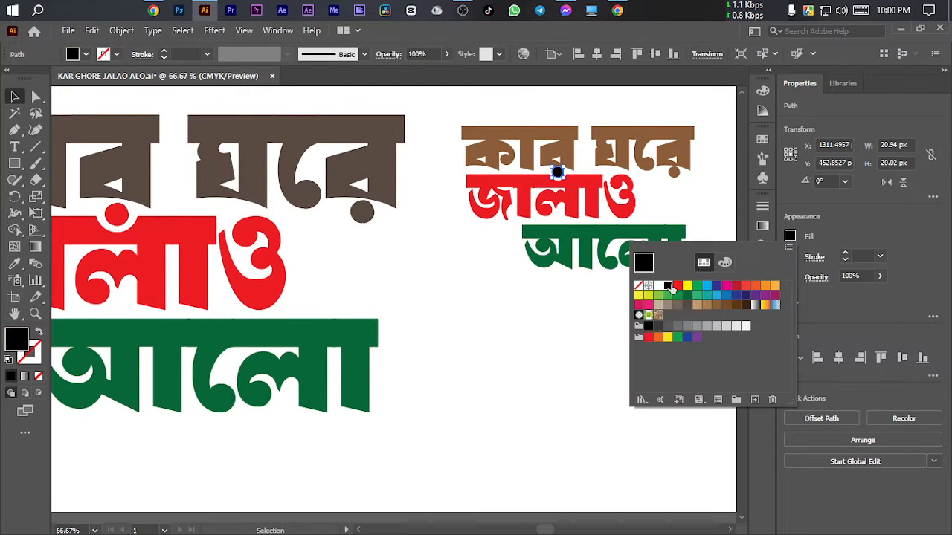
click(678, 288)
Select the whole smaller lettering and enlarge it proportionally to about 662 by 407 px.
drag(703, 108, 433, 346)
scroll(523, 368, down, 4)
drag(539, 344, 540, 365)
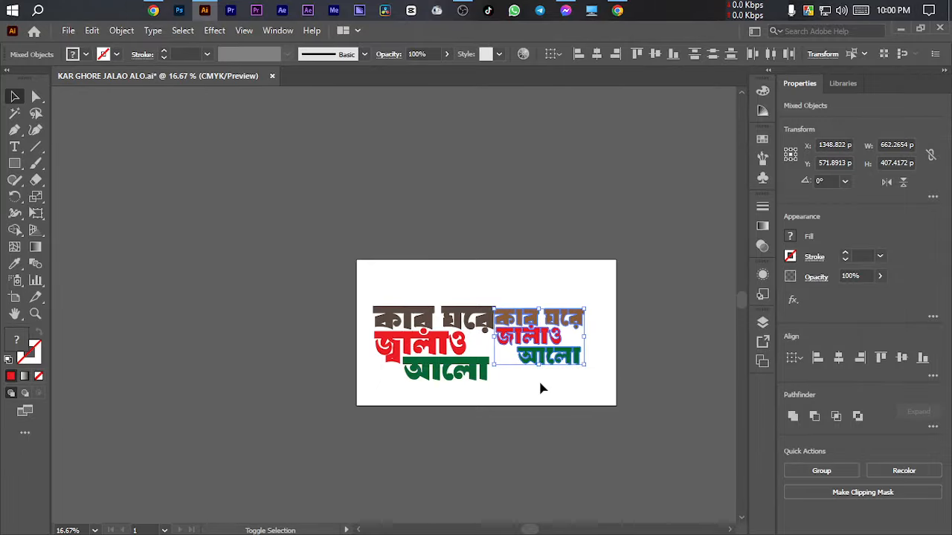
scroll(540, 385, up, 2)
drag(613, 333, 597, 340)
drag(638, 210, 479, 380)
drag(478, 292, 484, 291)
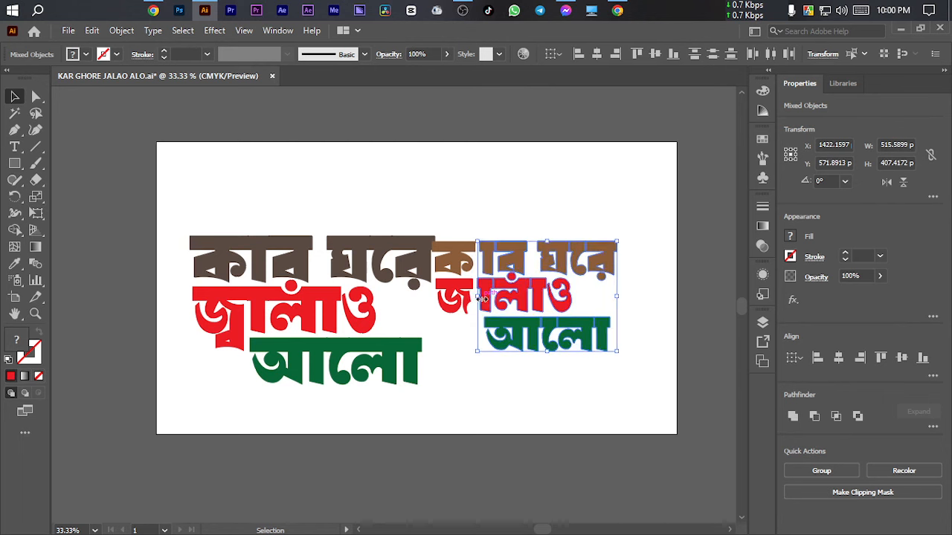
key(ctrl+z)
click(535, 394)
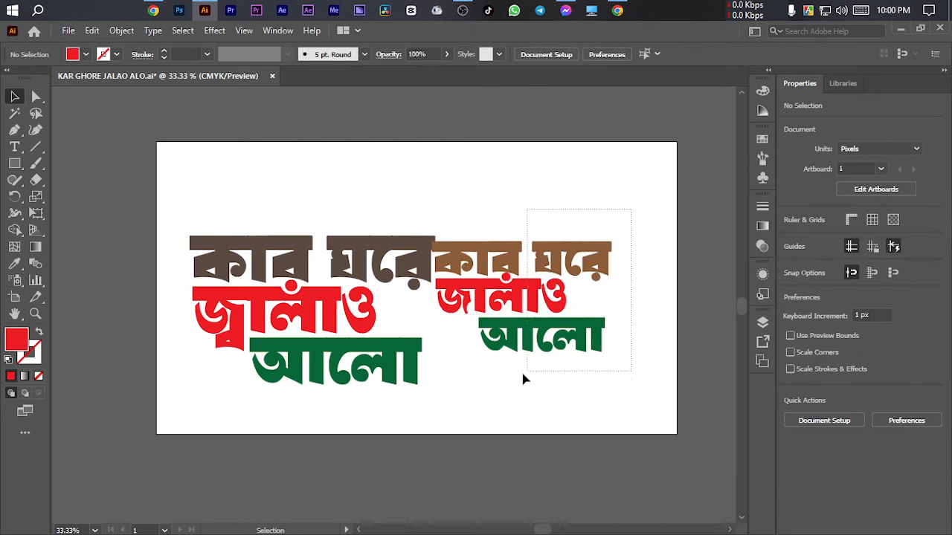
Move the entire smaller lettering rightward, leaving a gap beside the larger version, and save the document.
drag(457, 395, 457, 395)
drag(460, 264, 509, 269)
click(548, 214)
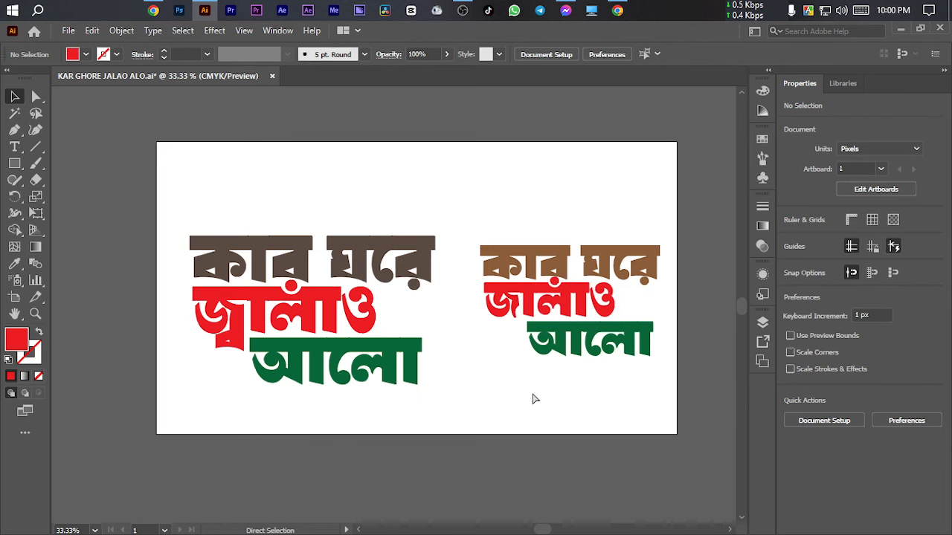
key(ctrl+s)
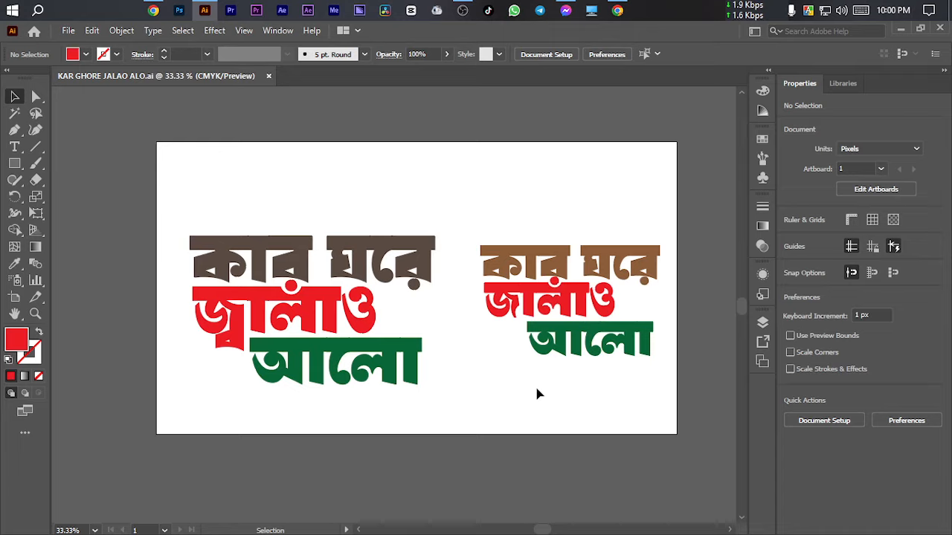